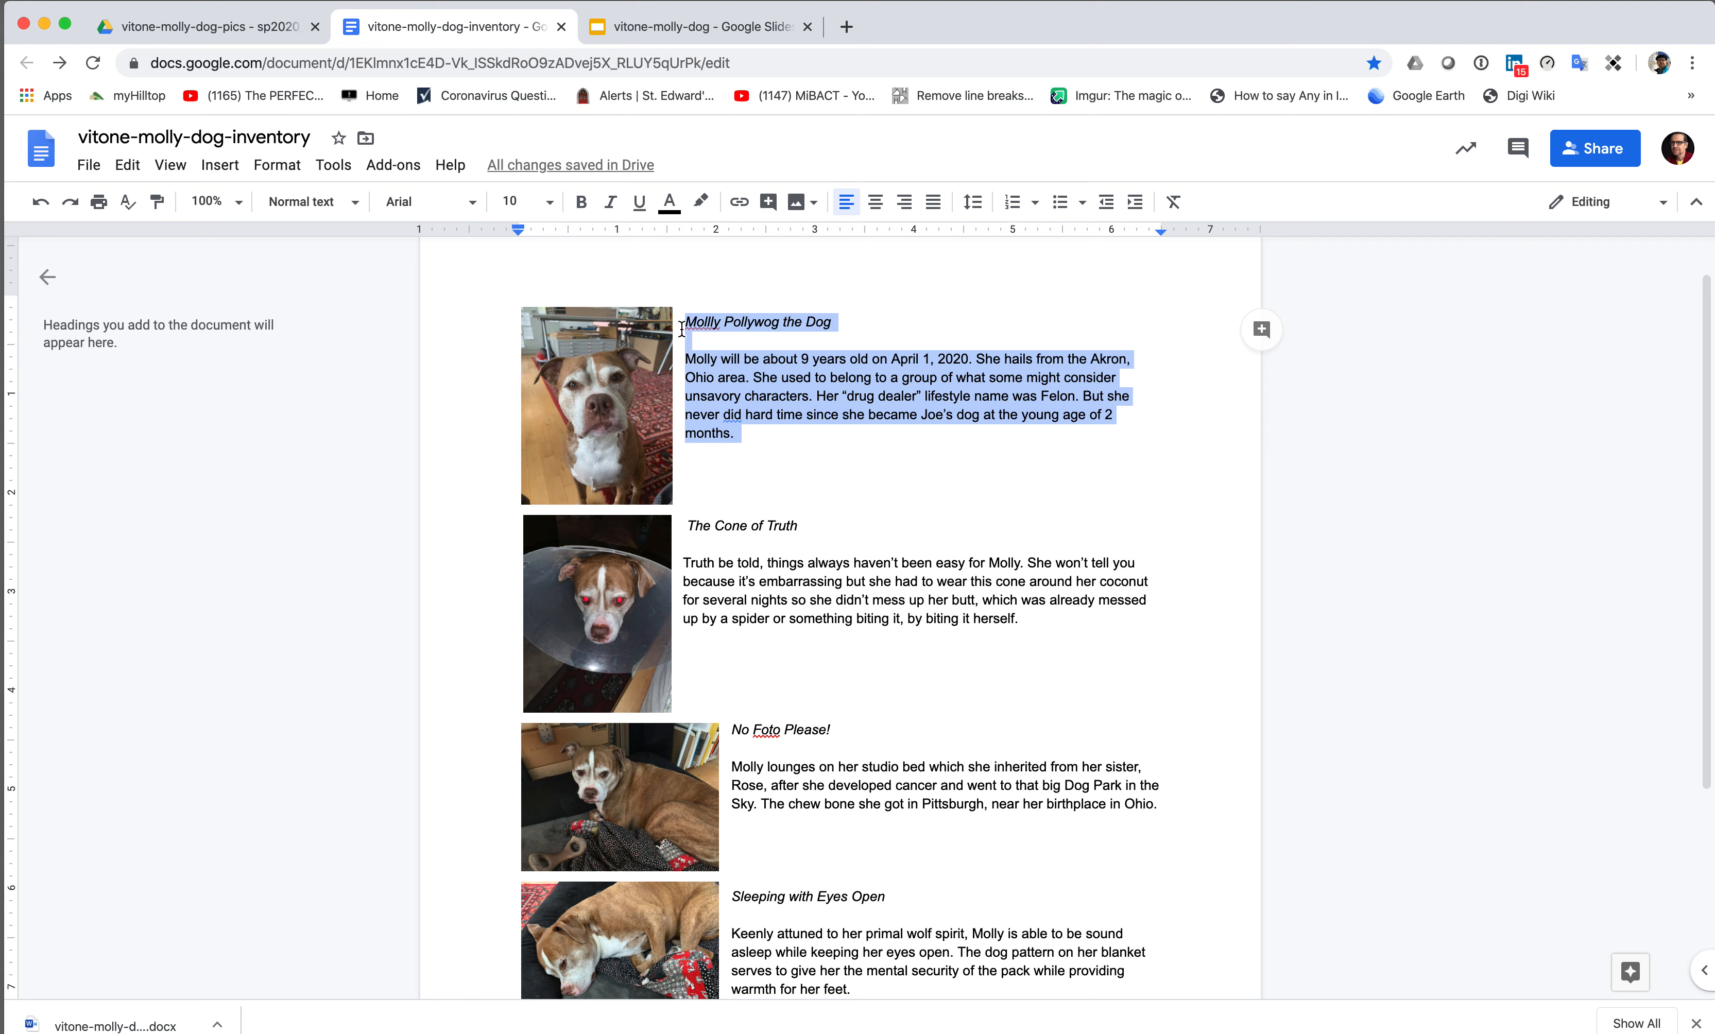
- Select the first dog photo, then deselect it and scroll through the document
click(627, 346)
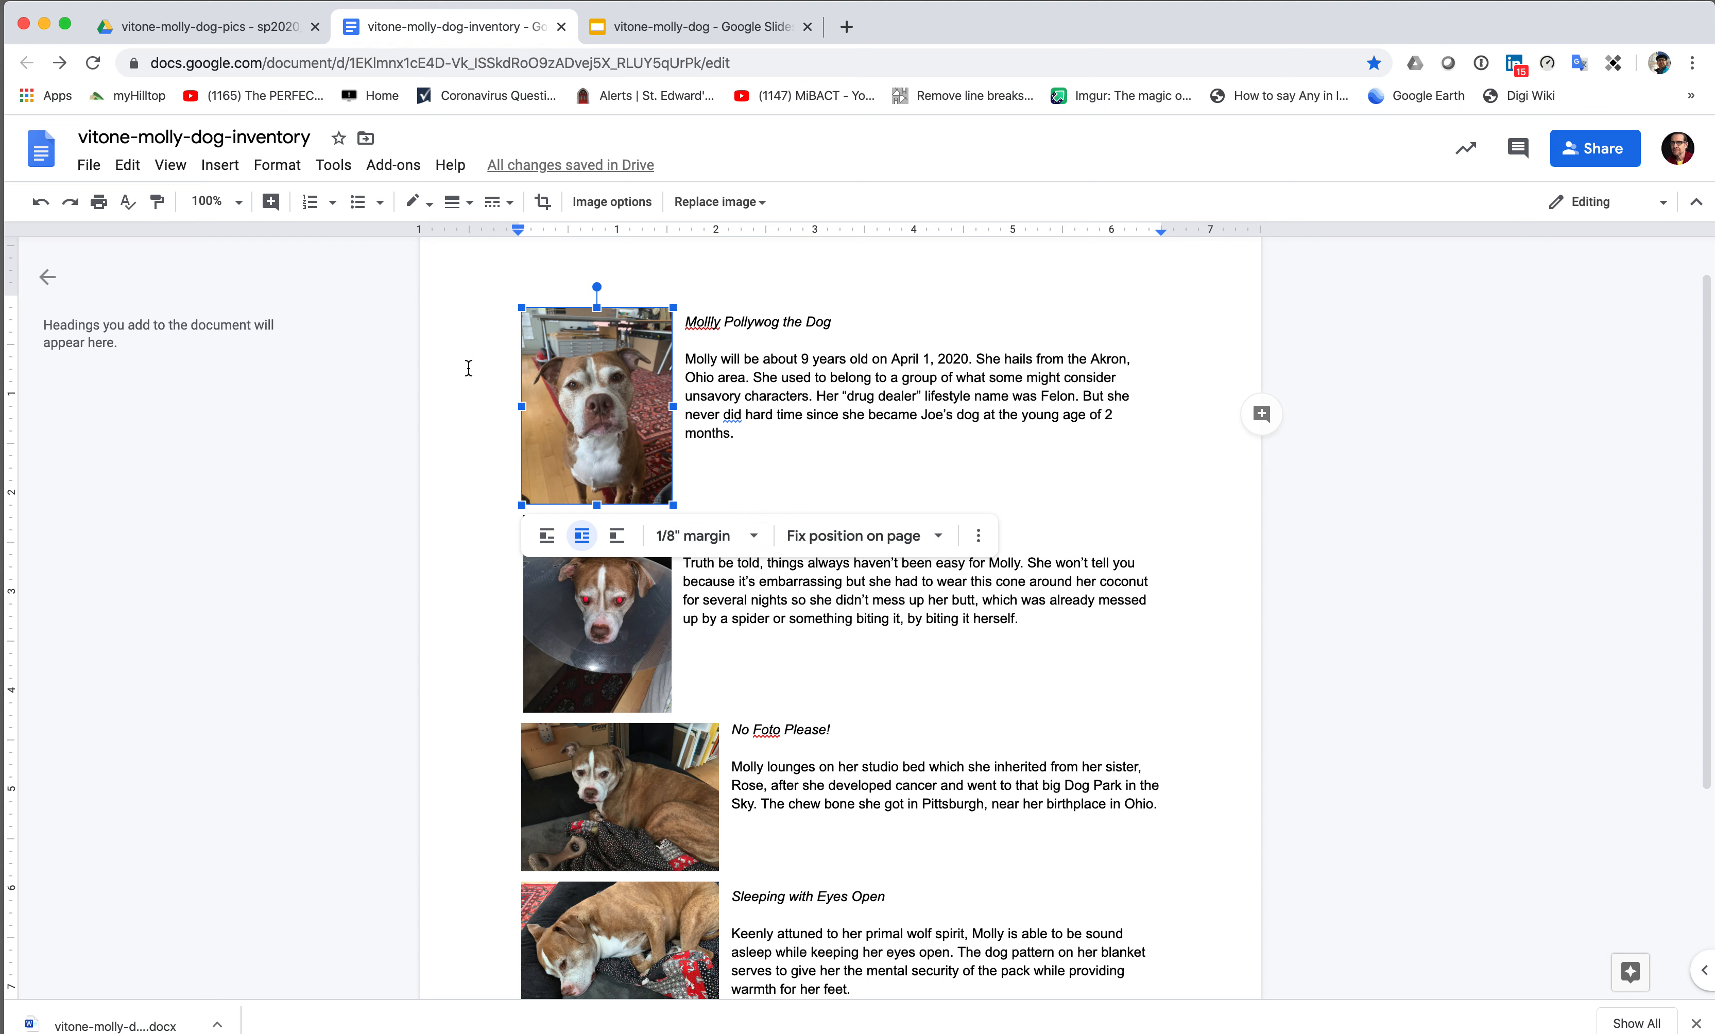
click(461, 389)
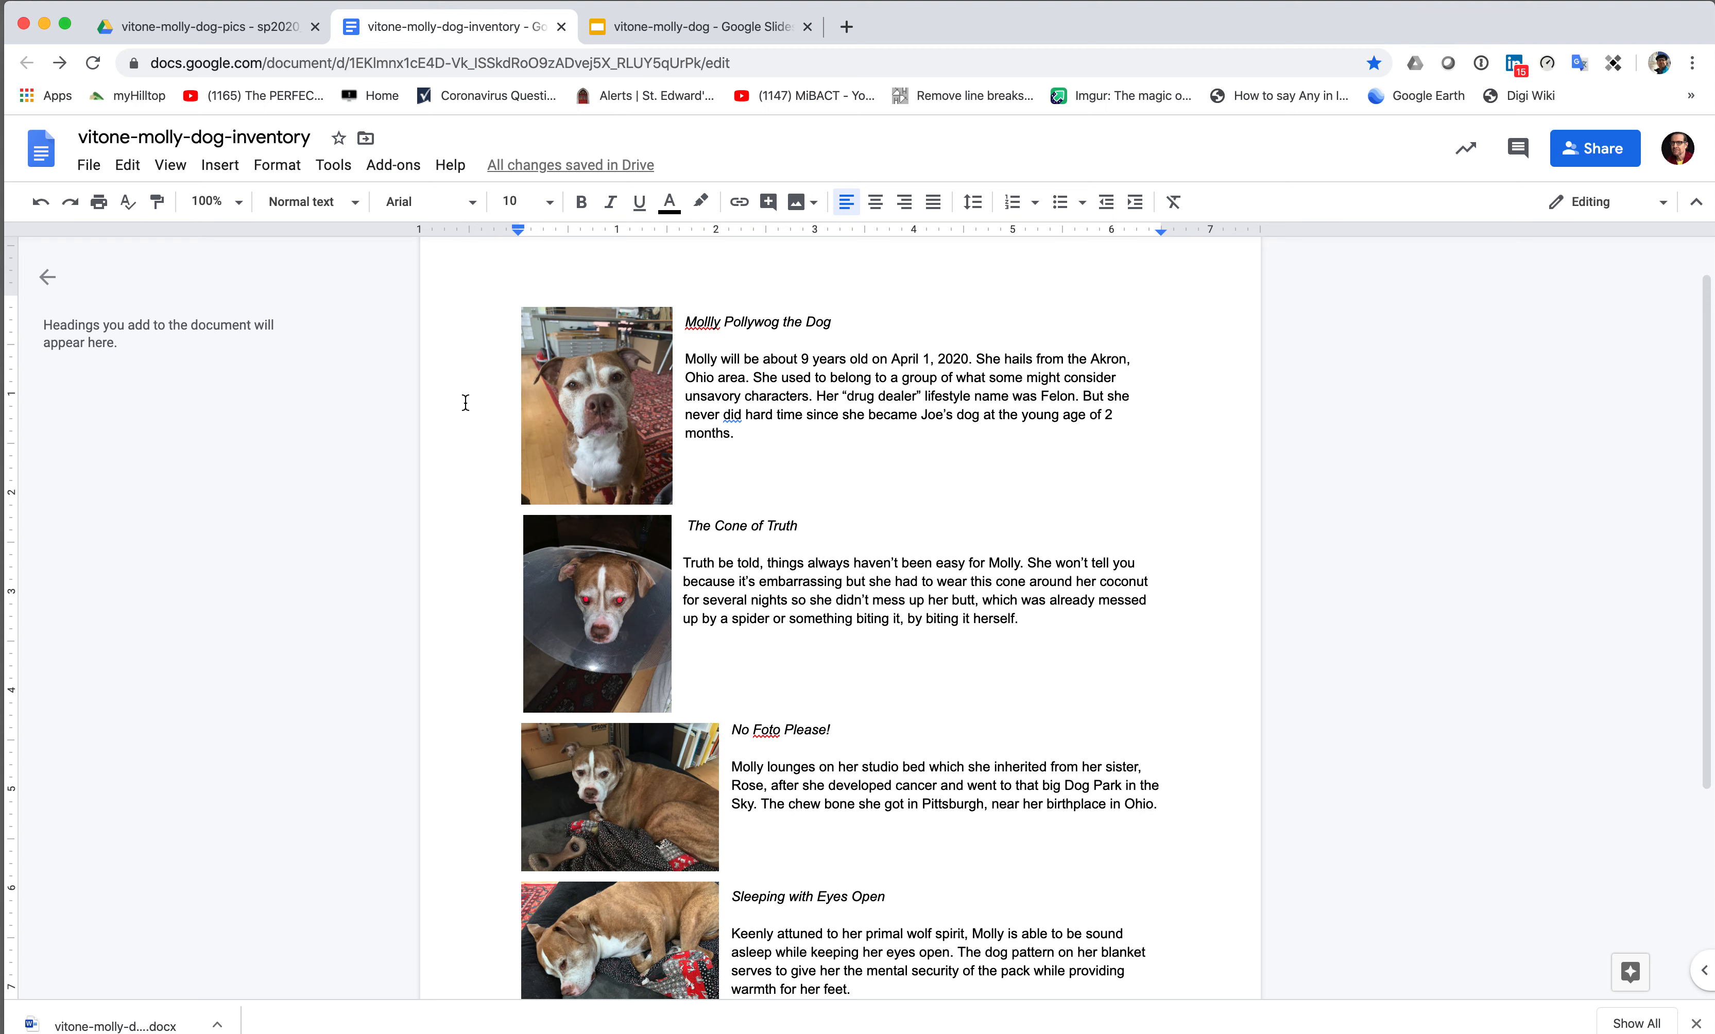
scroll(465, 411, down, 5)
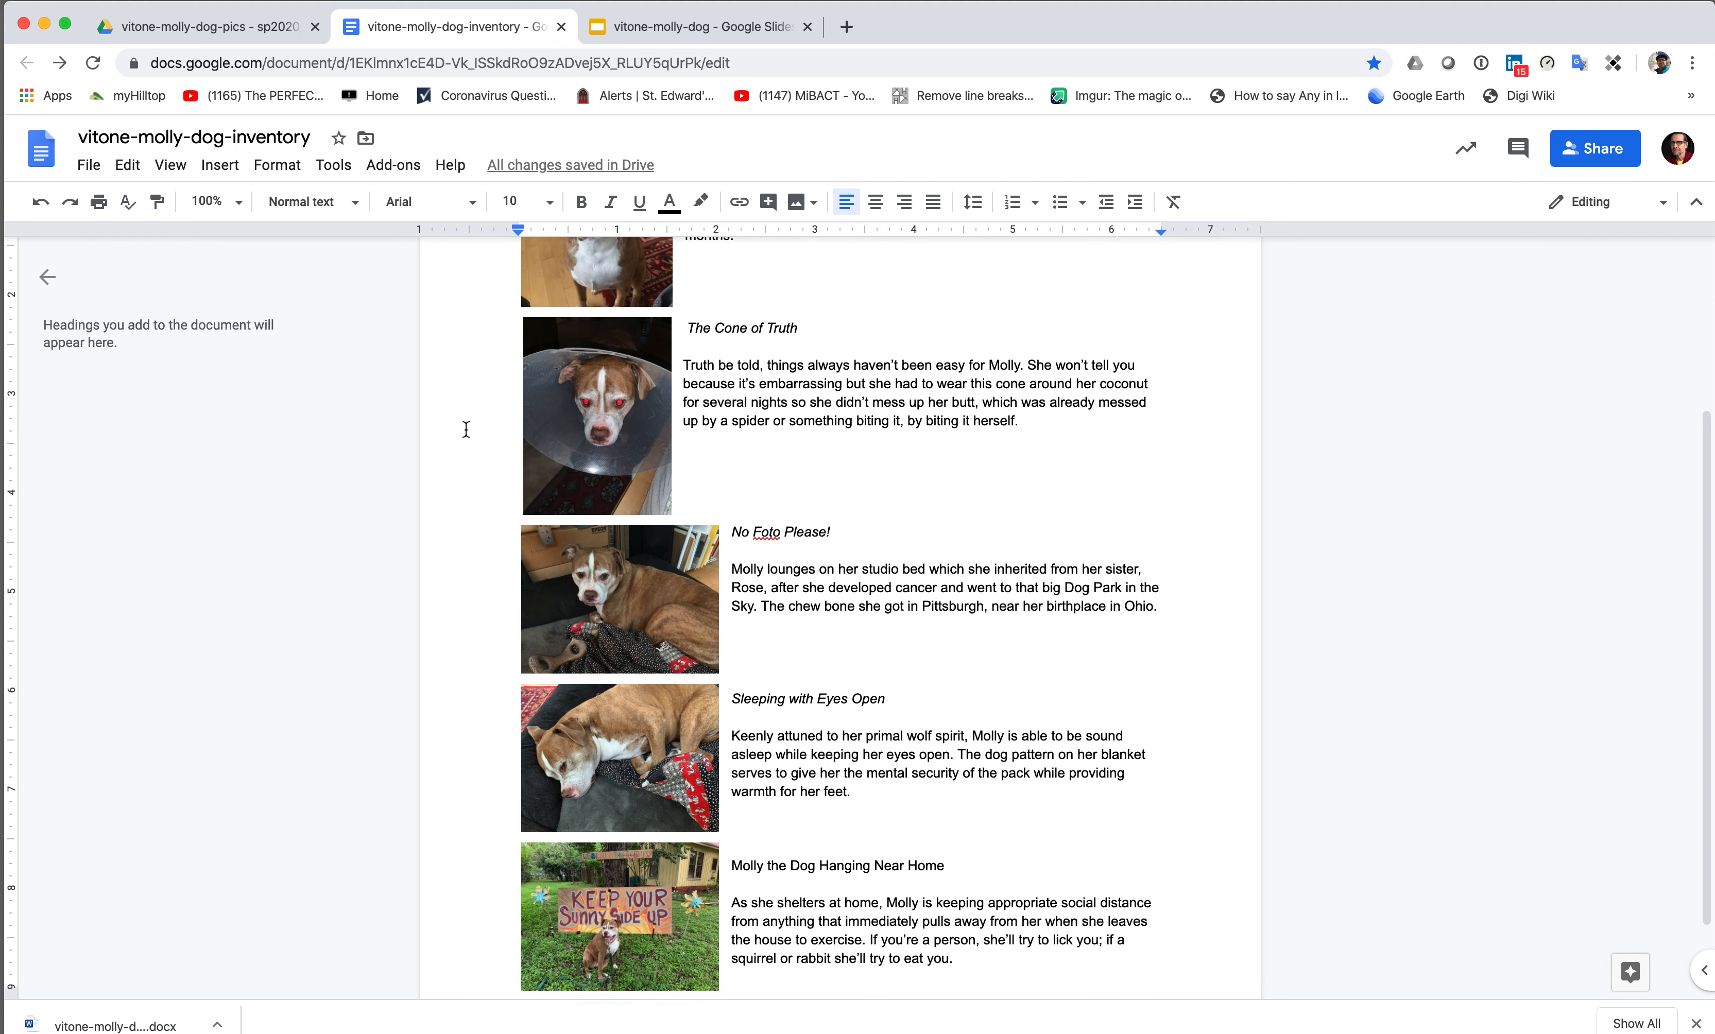
scroll(466, 430, up, 3)
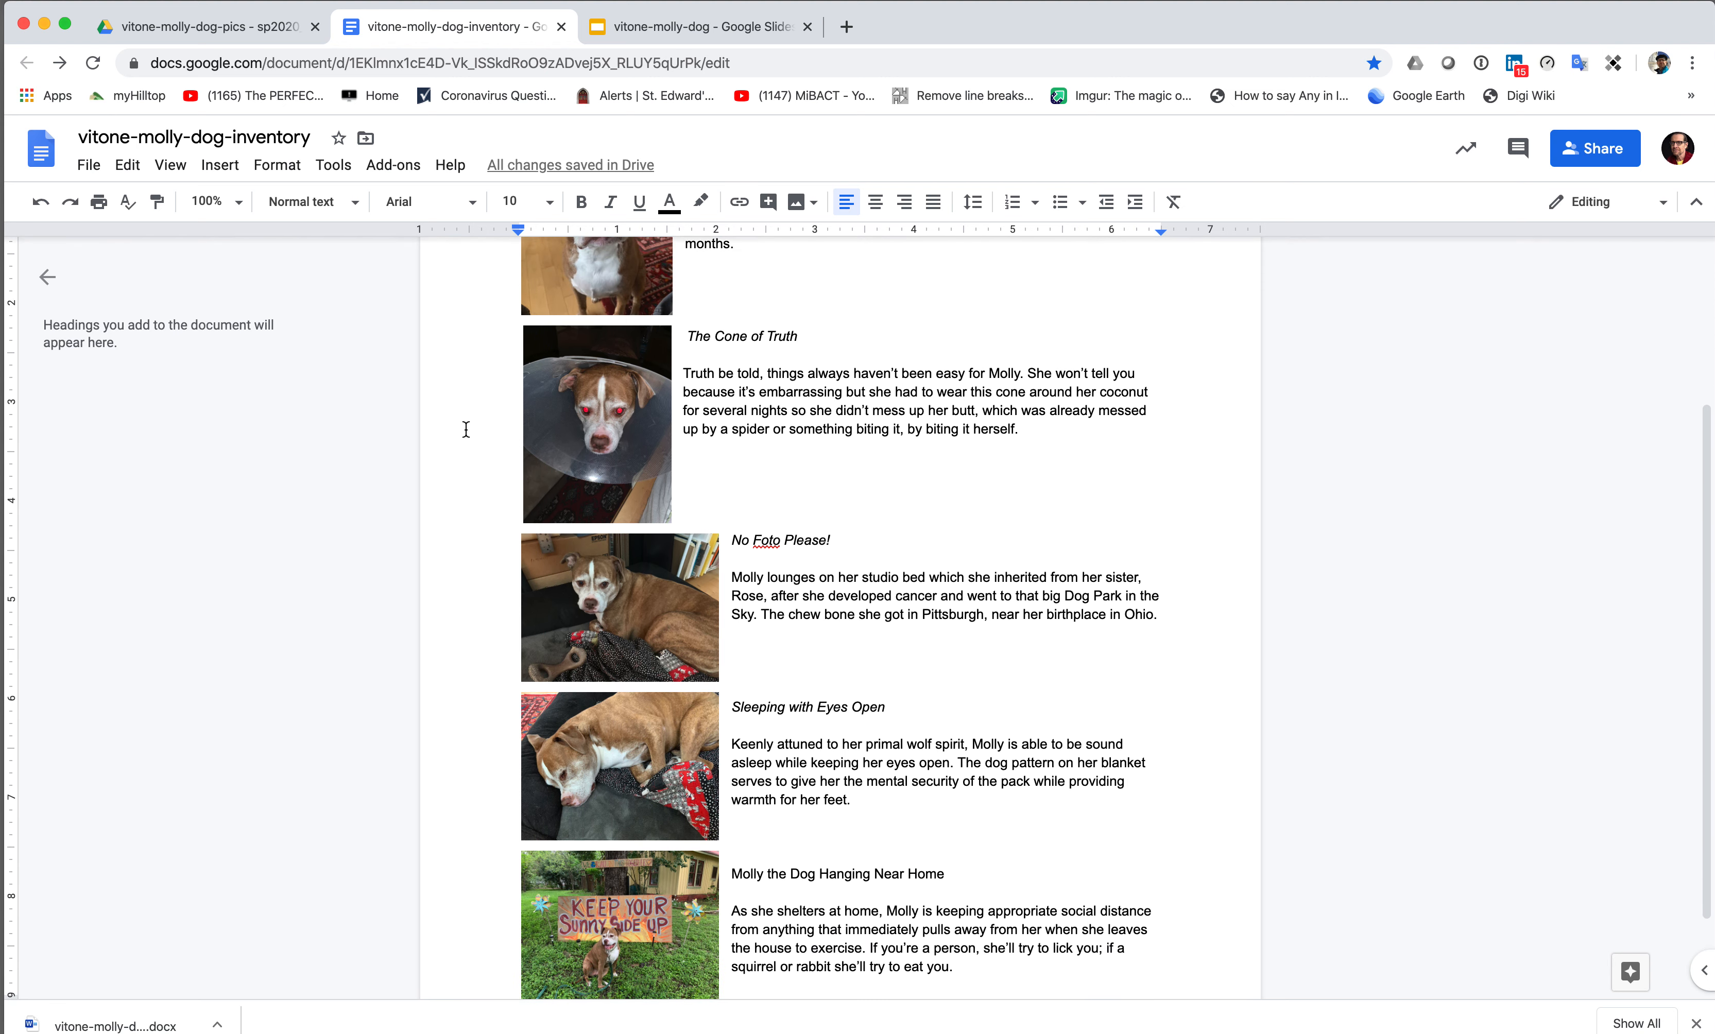
scroll(466, 430, up, 3)
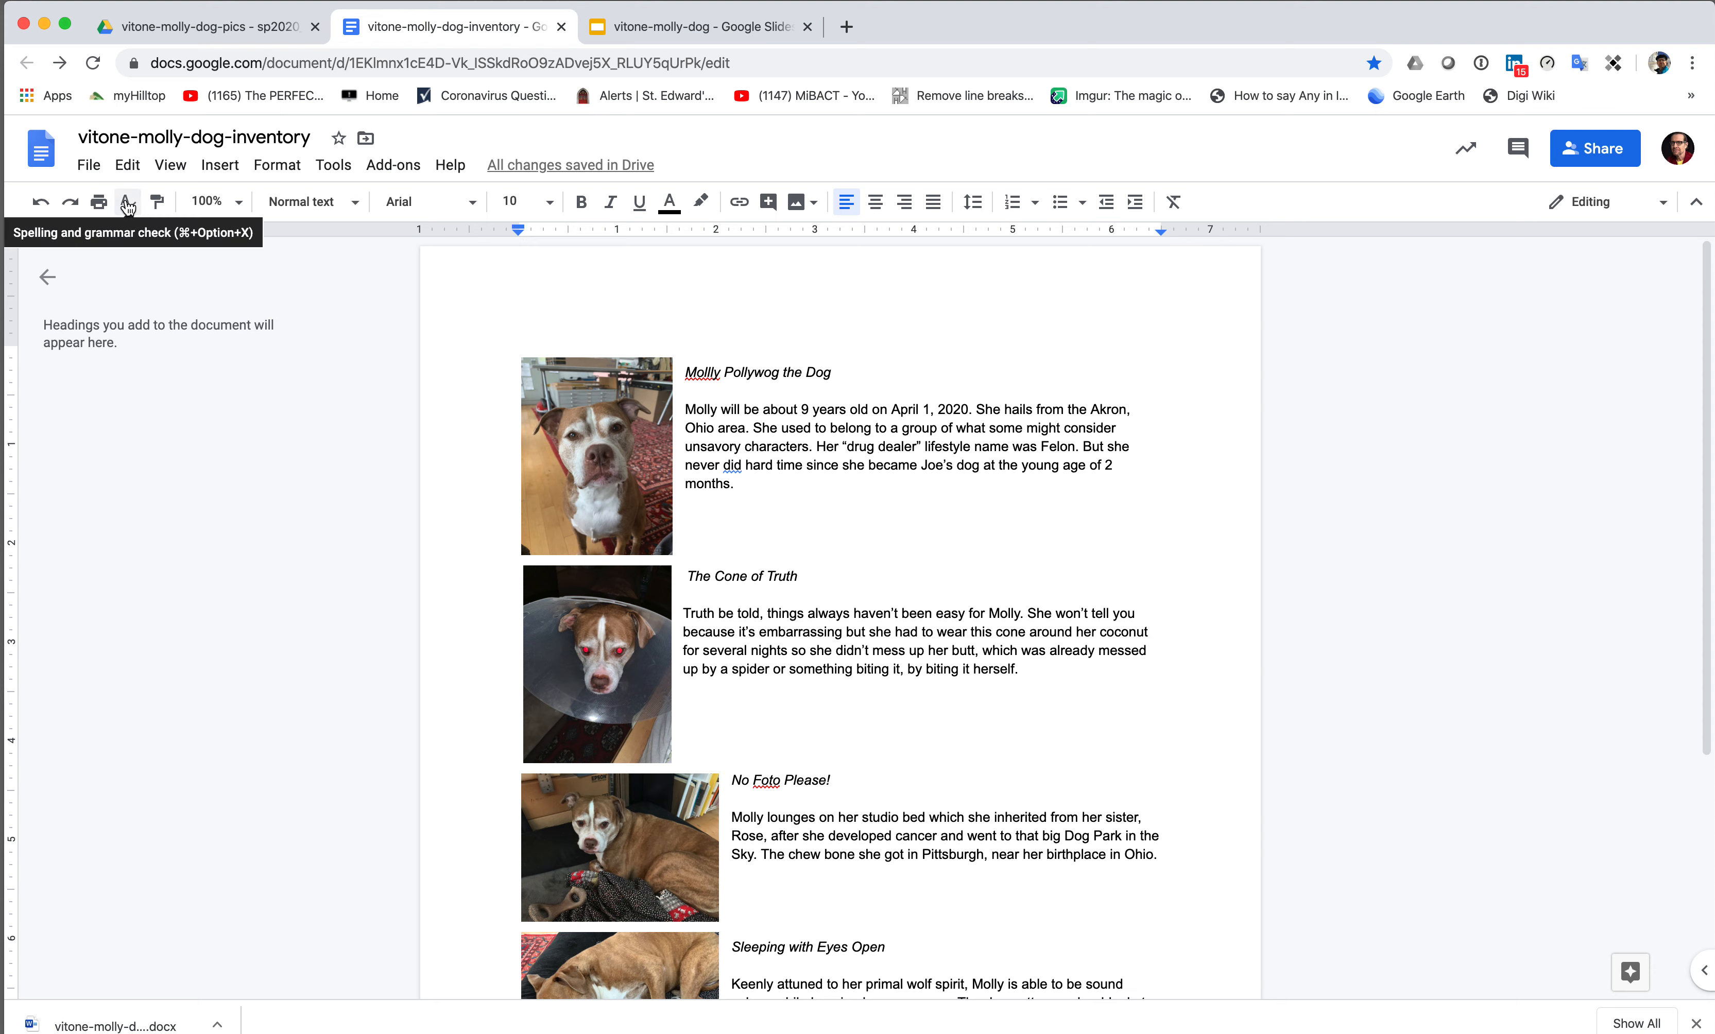
- Run spelling and grammar: ignore 'did' and 'Mollly', change 'Foto' to 'Photo'
click(128, 206)
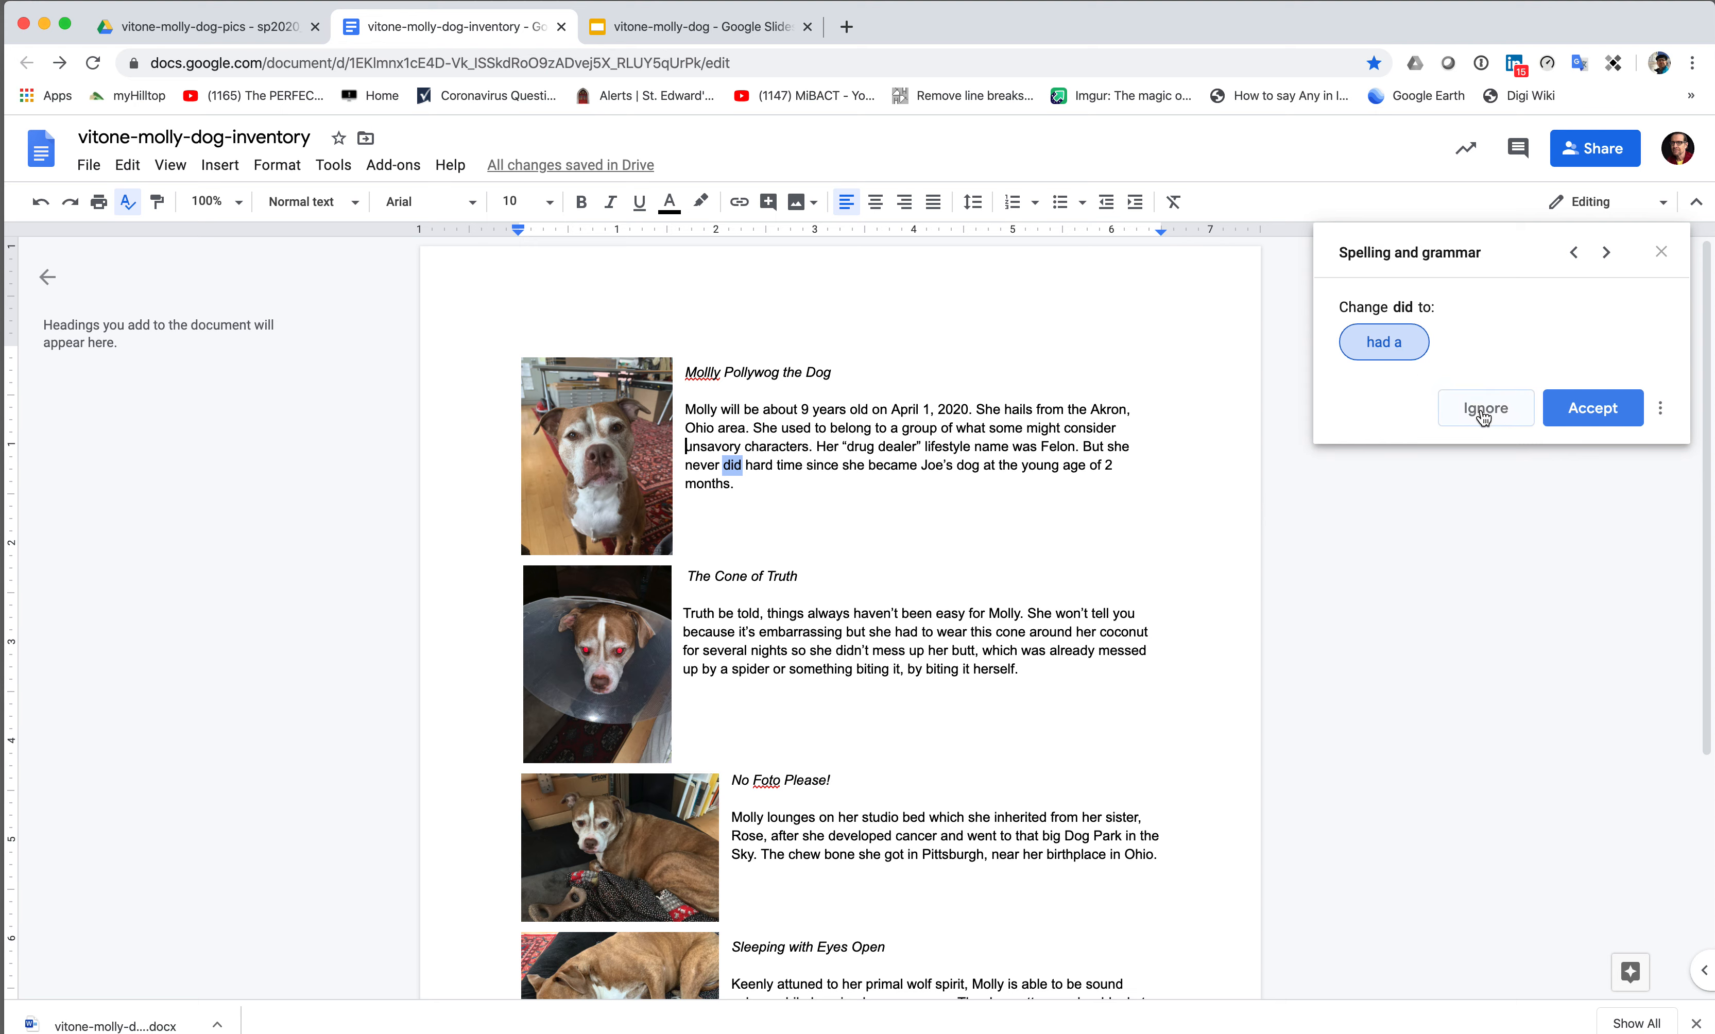
click(1483, 411)
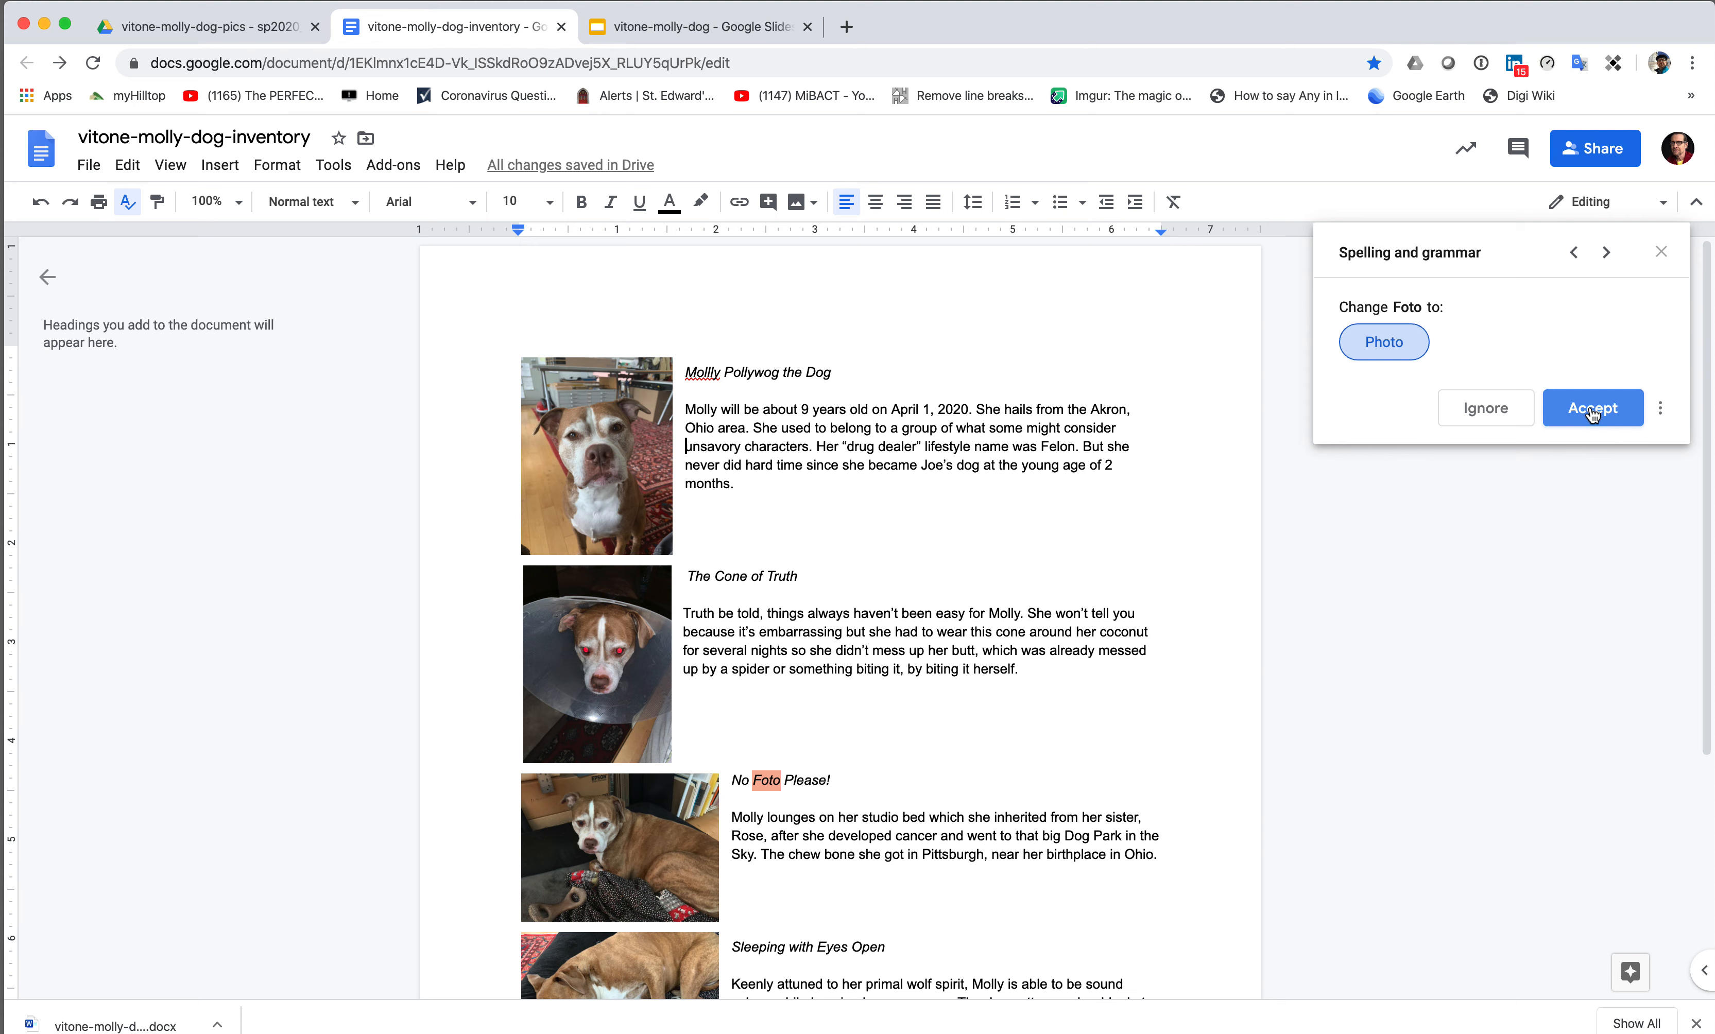
click(1593, 413)
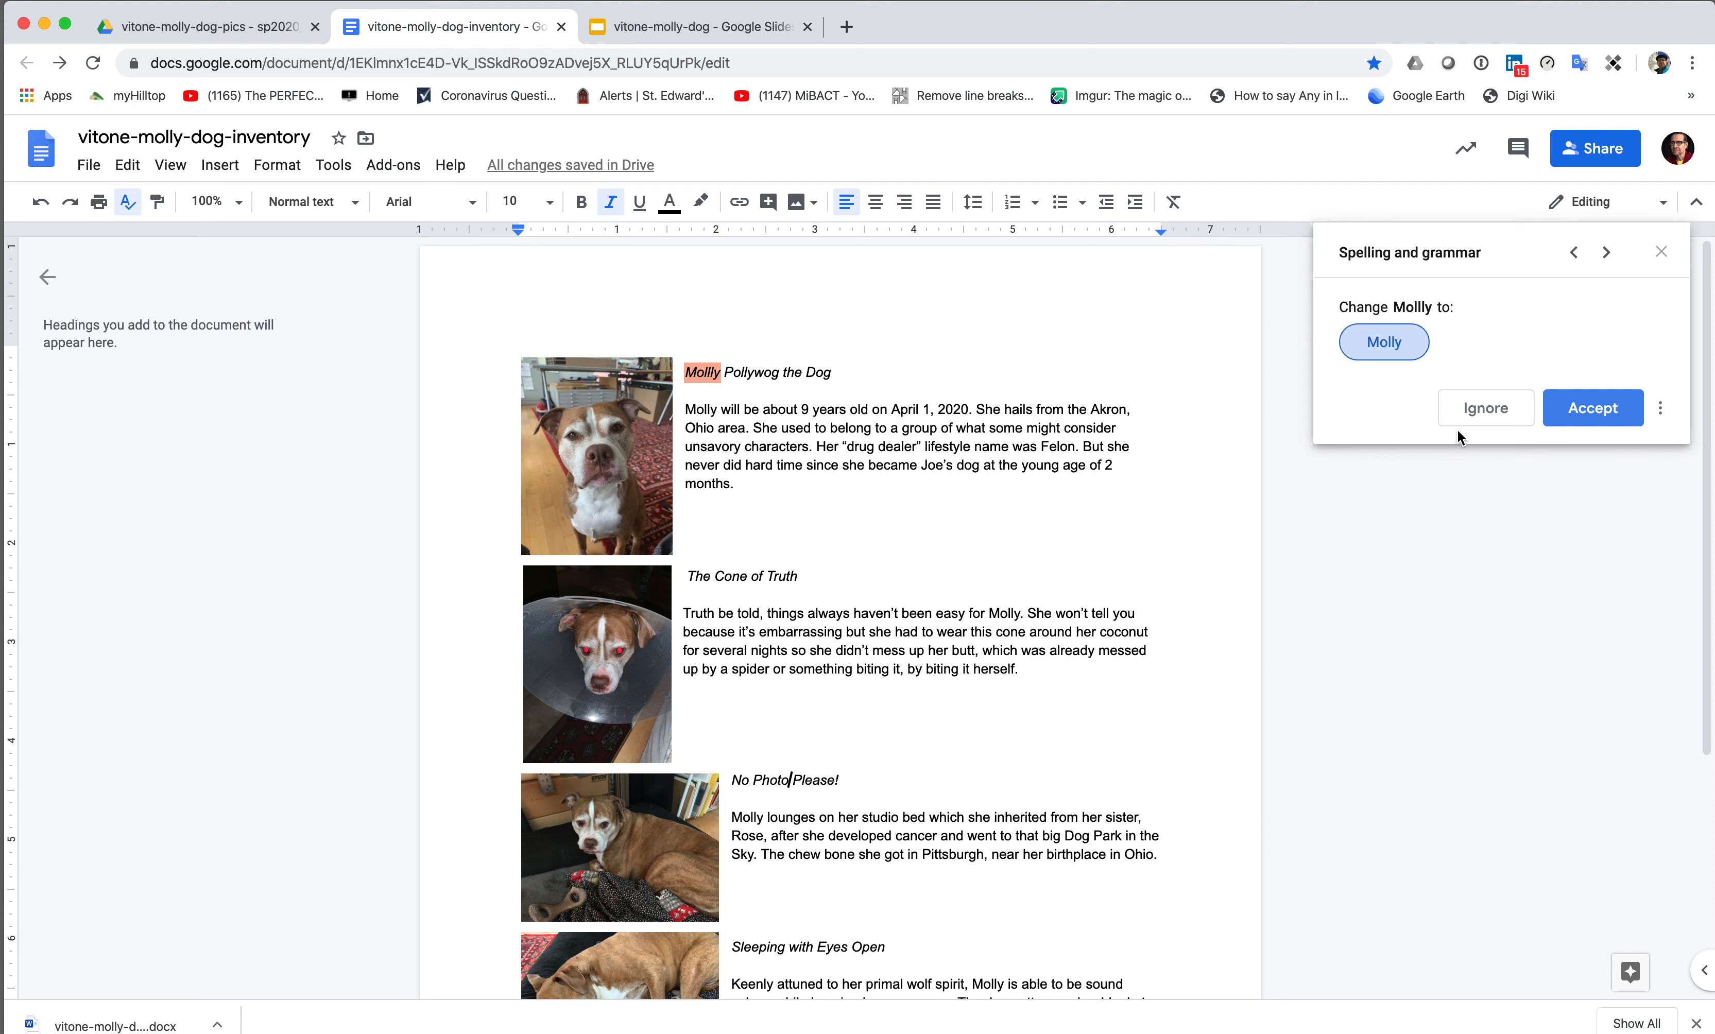
click(1484, 411)
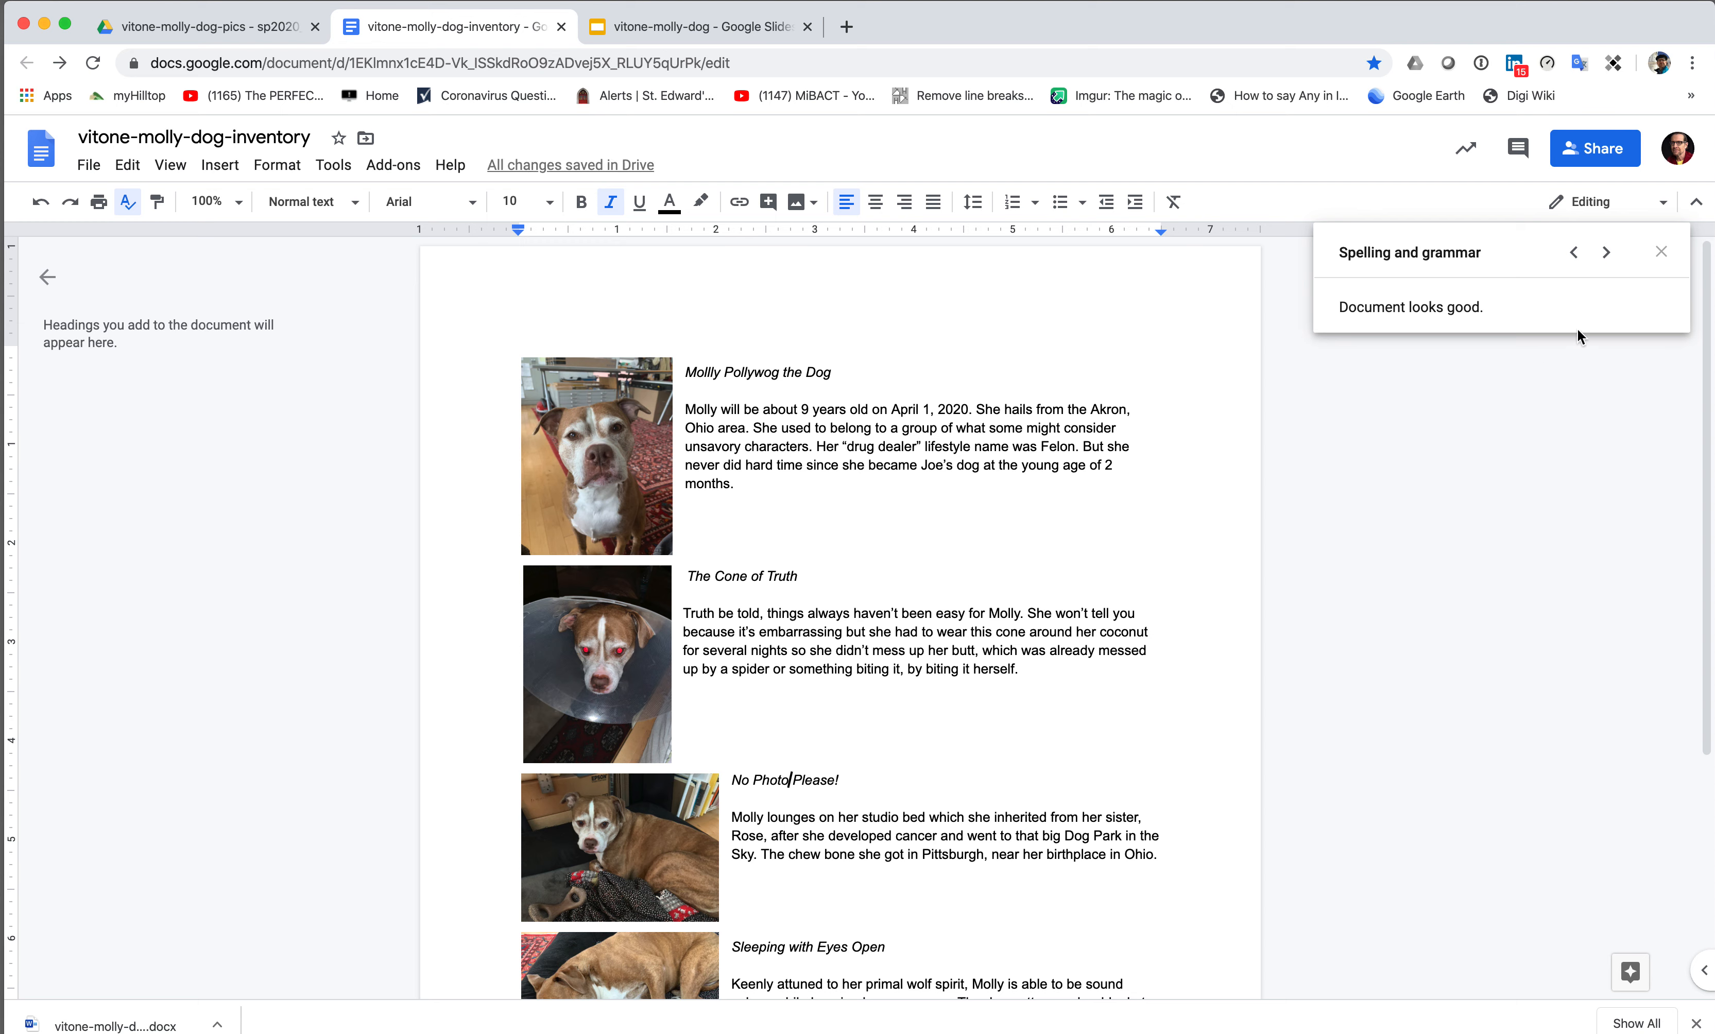
click(1660, 252)
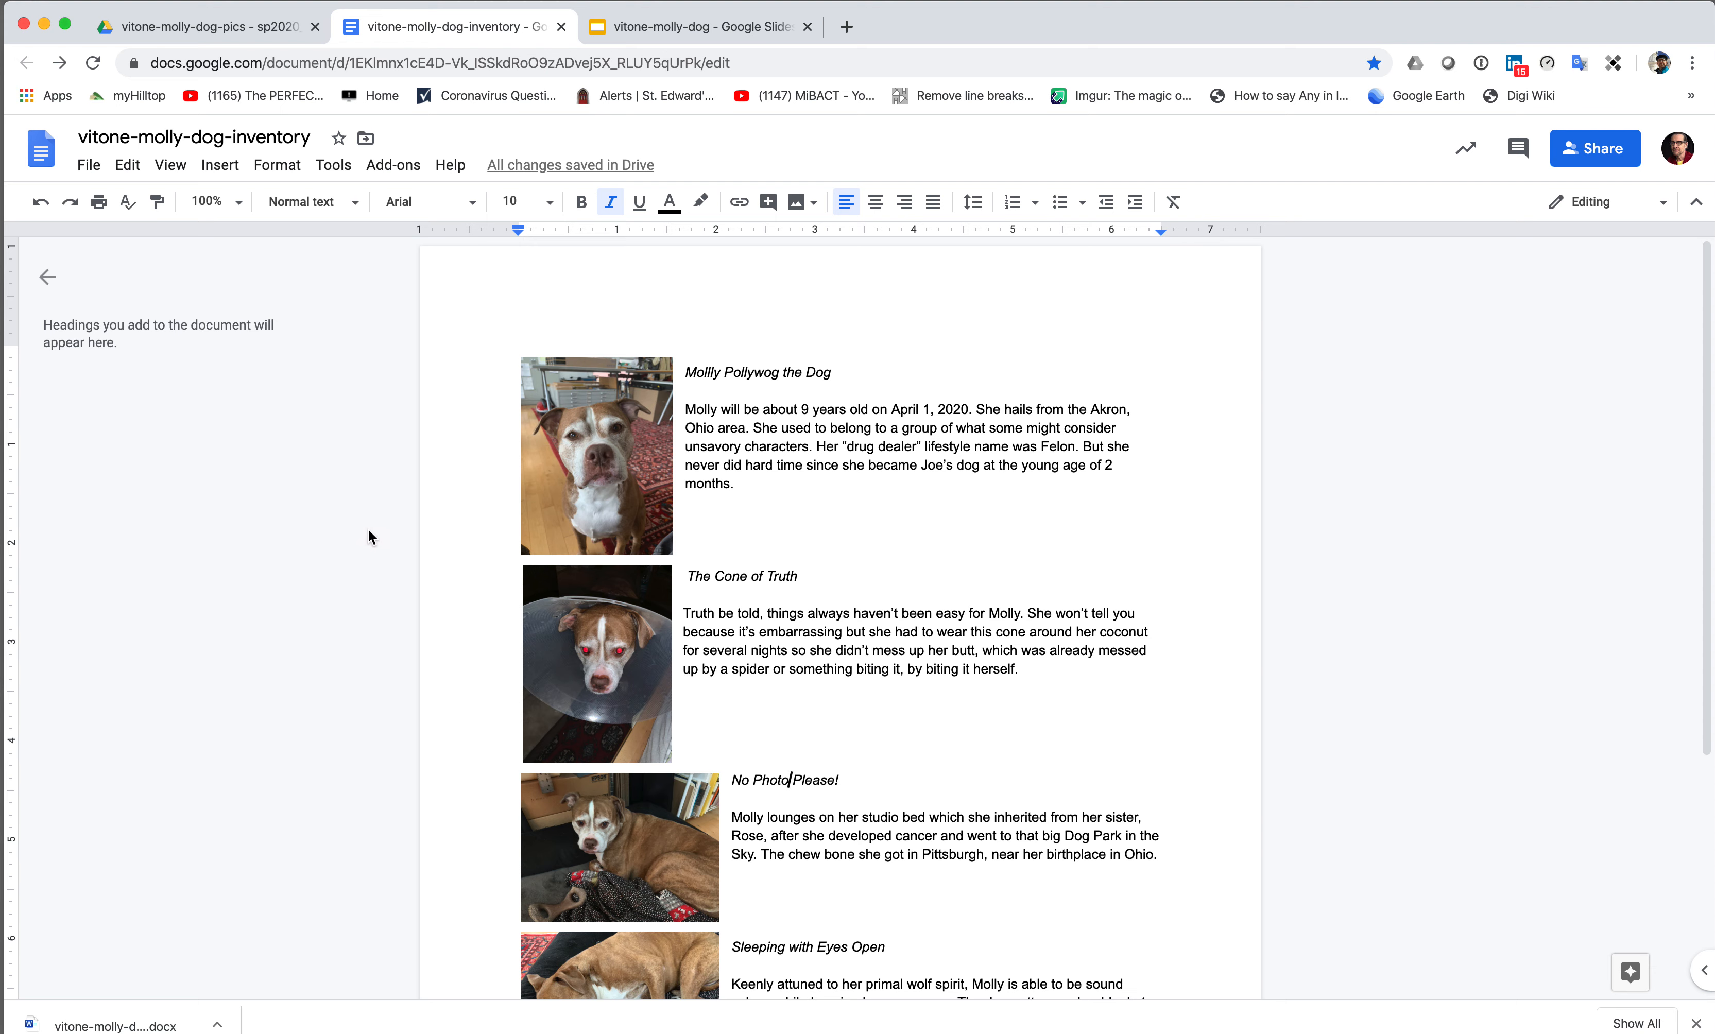
- Download vitone-molly-dog-inventory via File > Download > Microsoft Word (.docx)
click(89, 167)
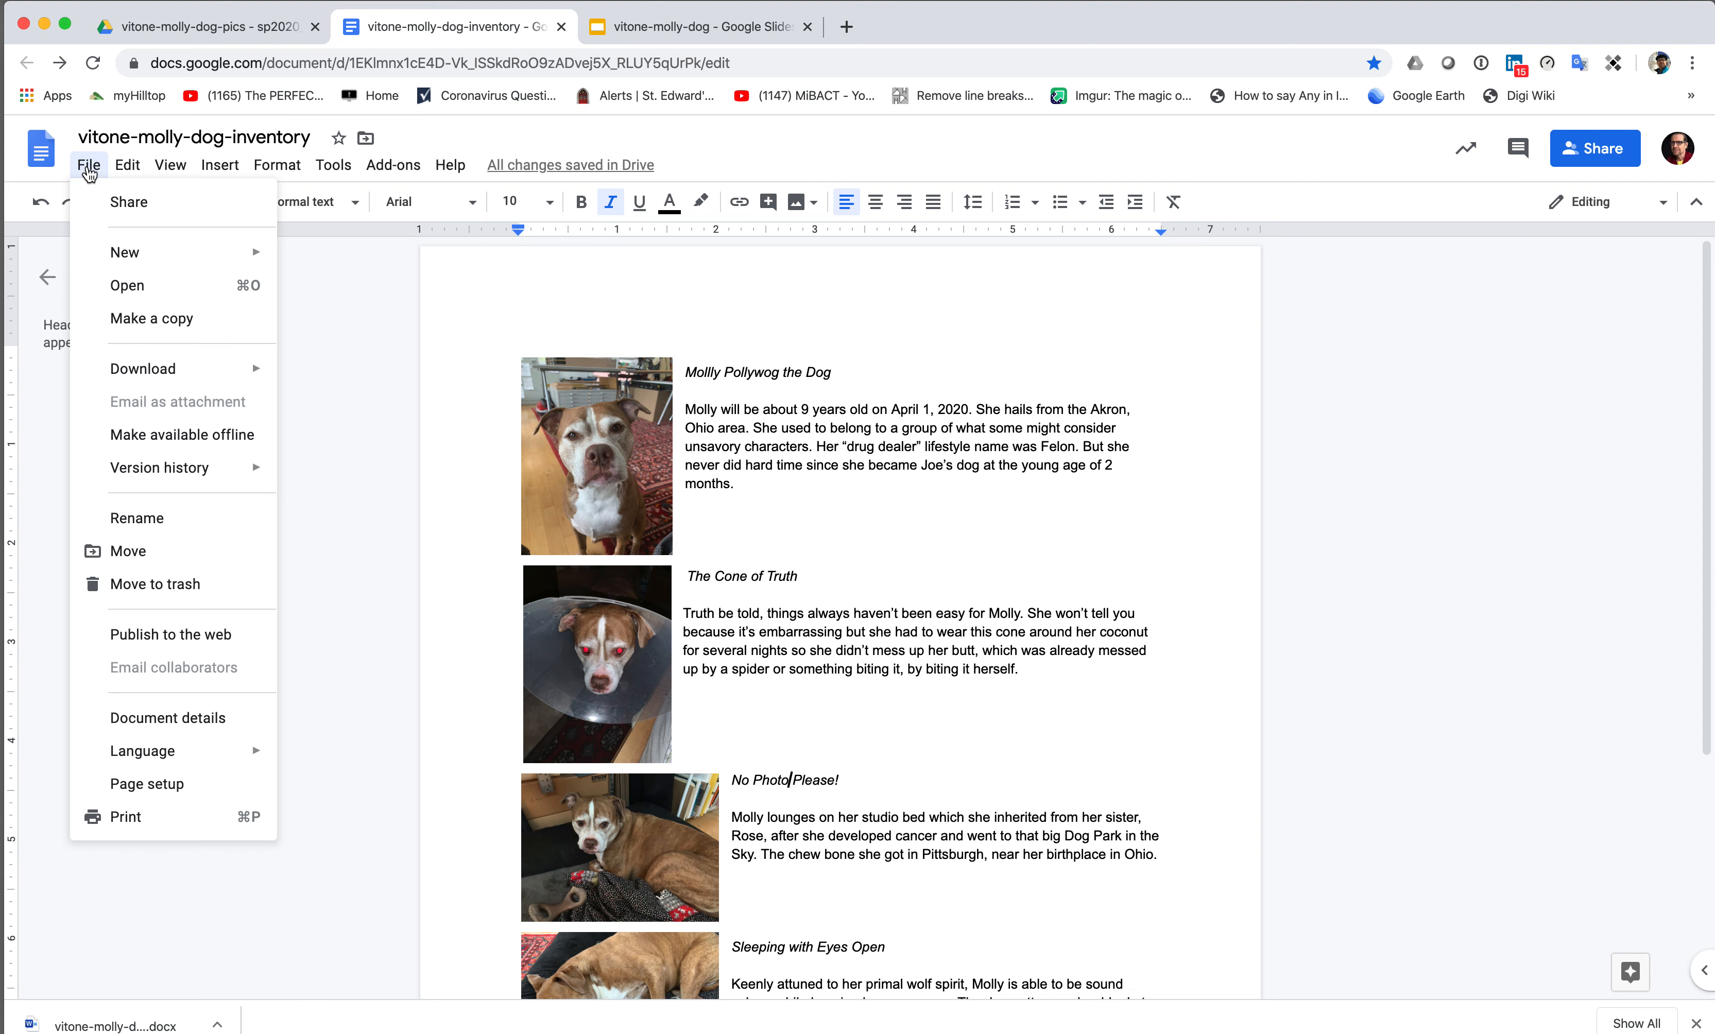
mouse_move(145, 369)
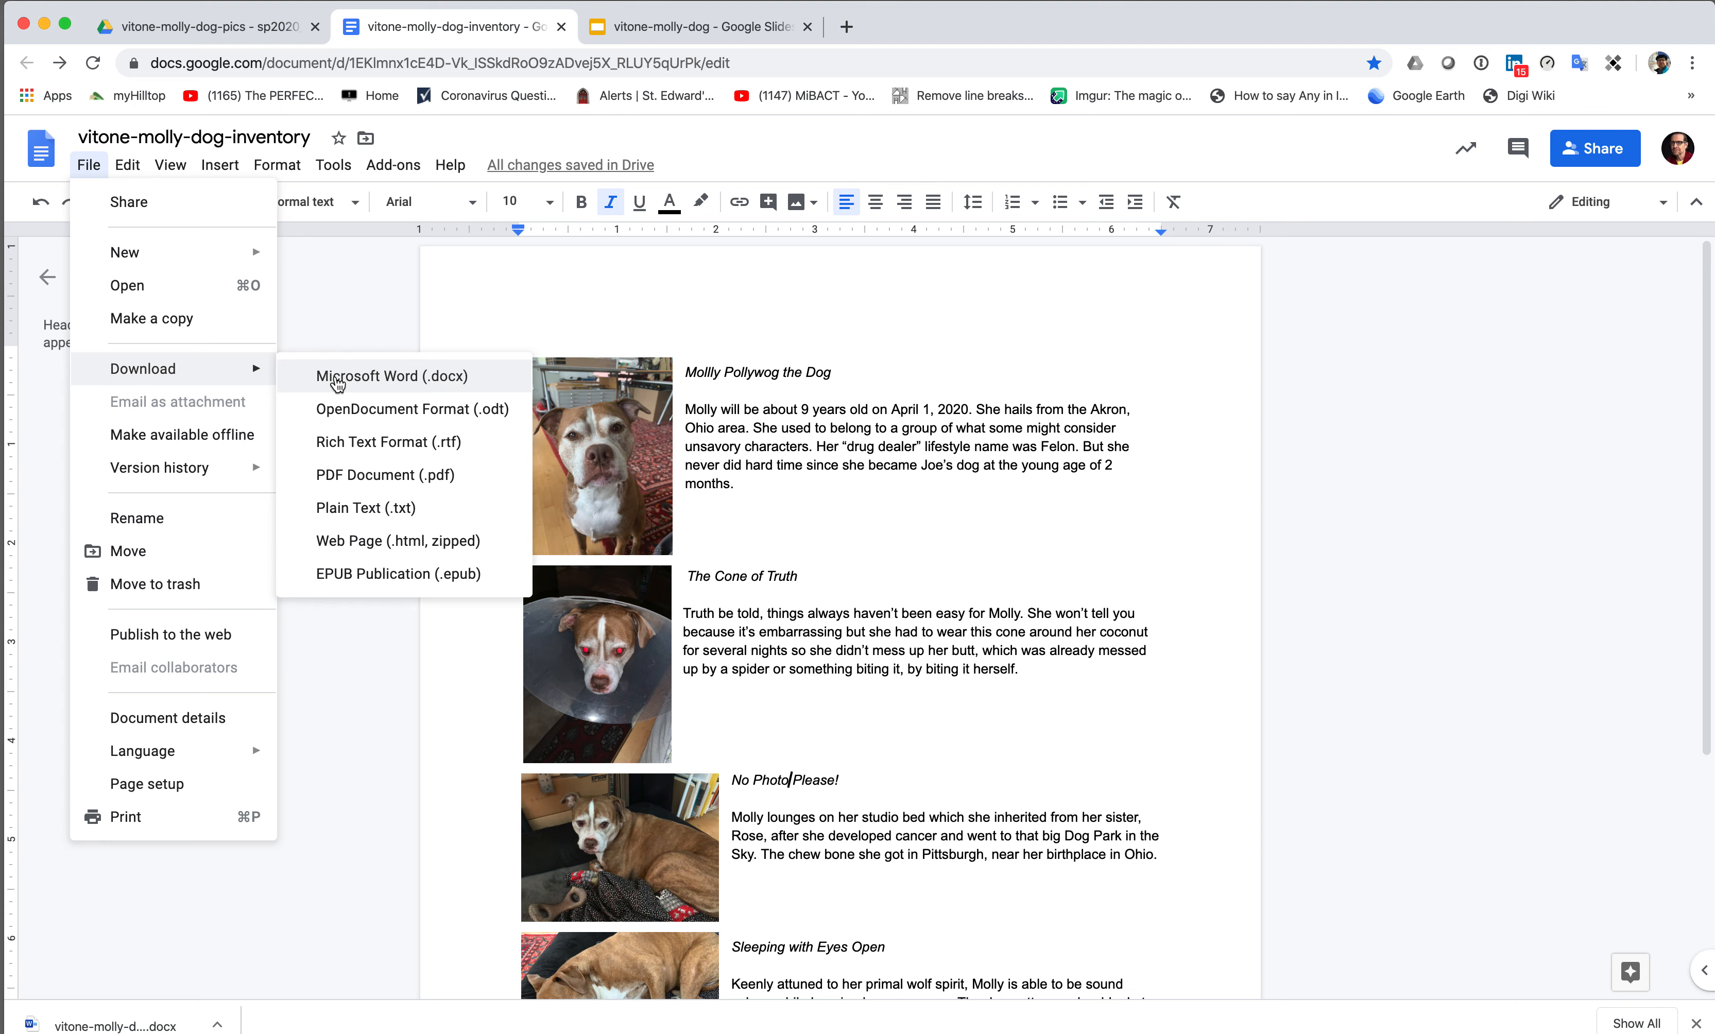
click(337, 380)
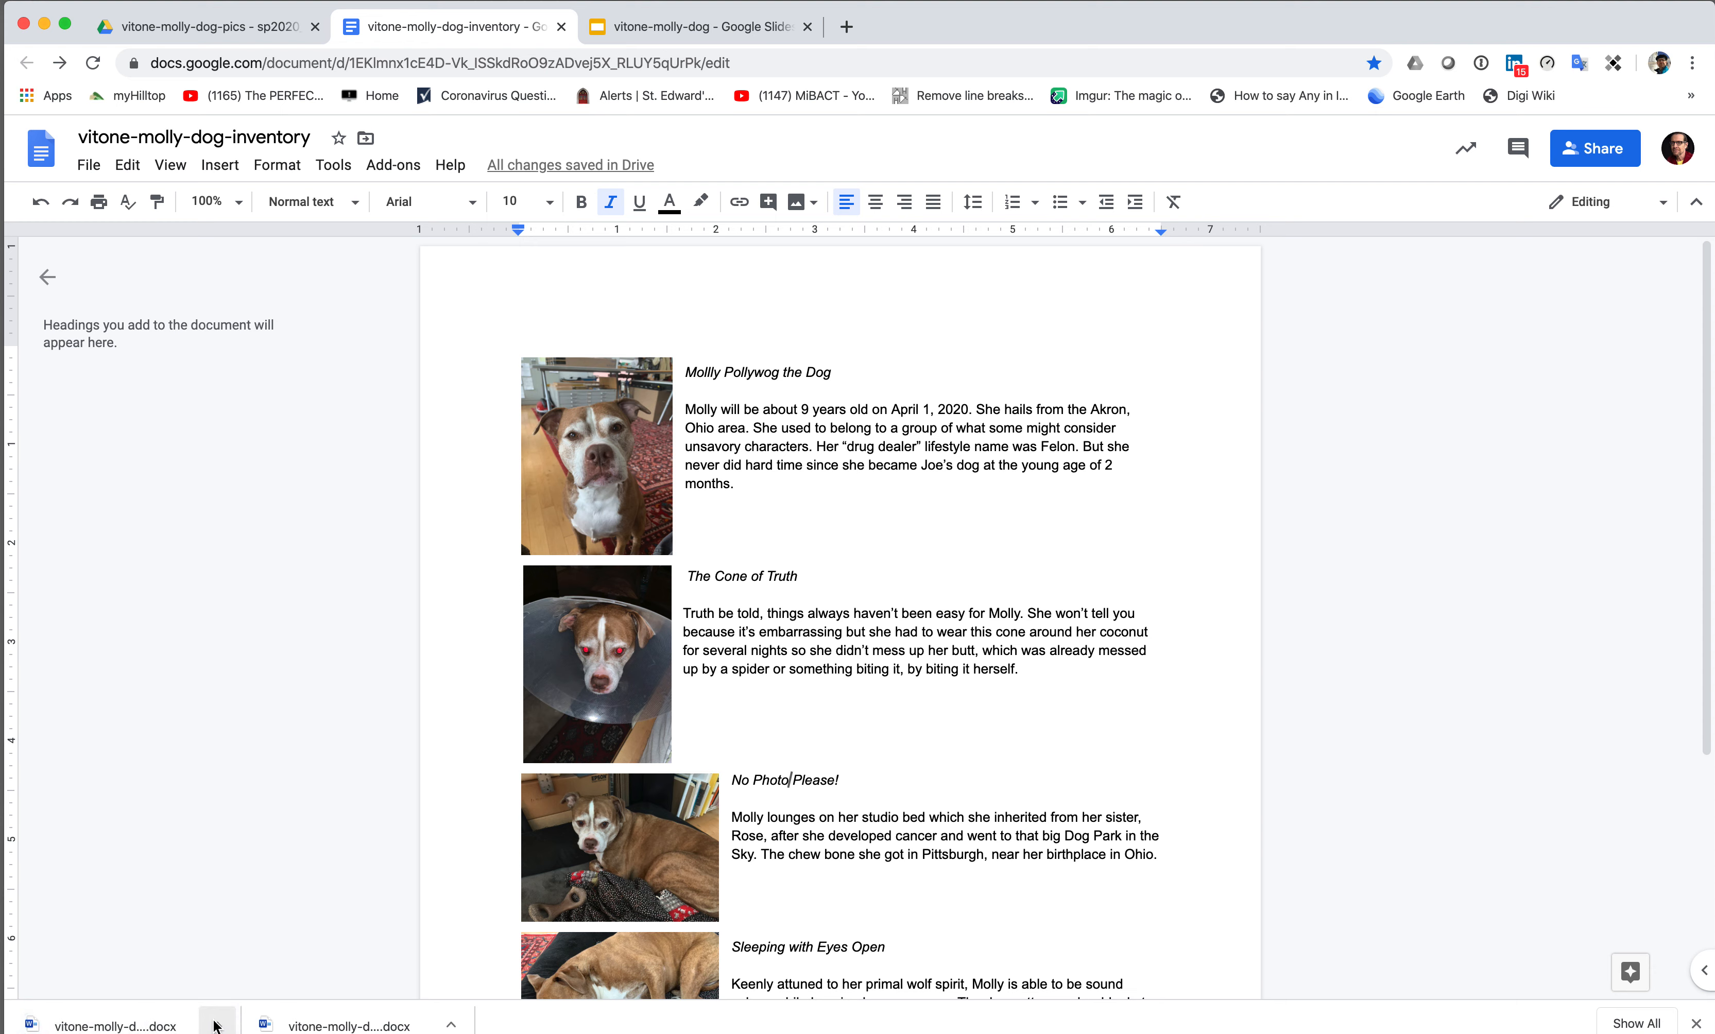
click(216, 1025)
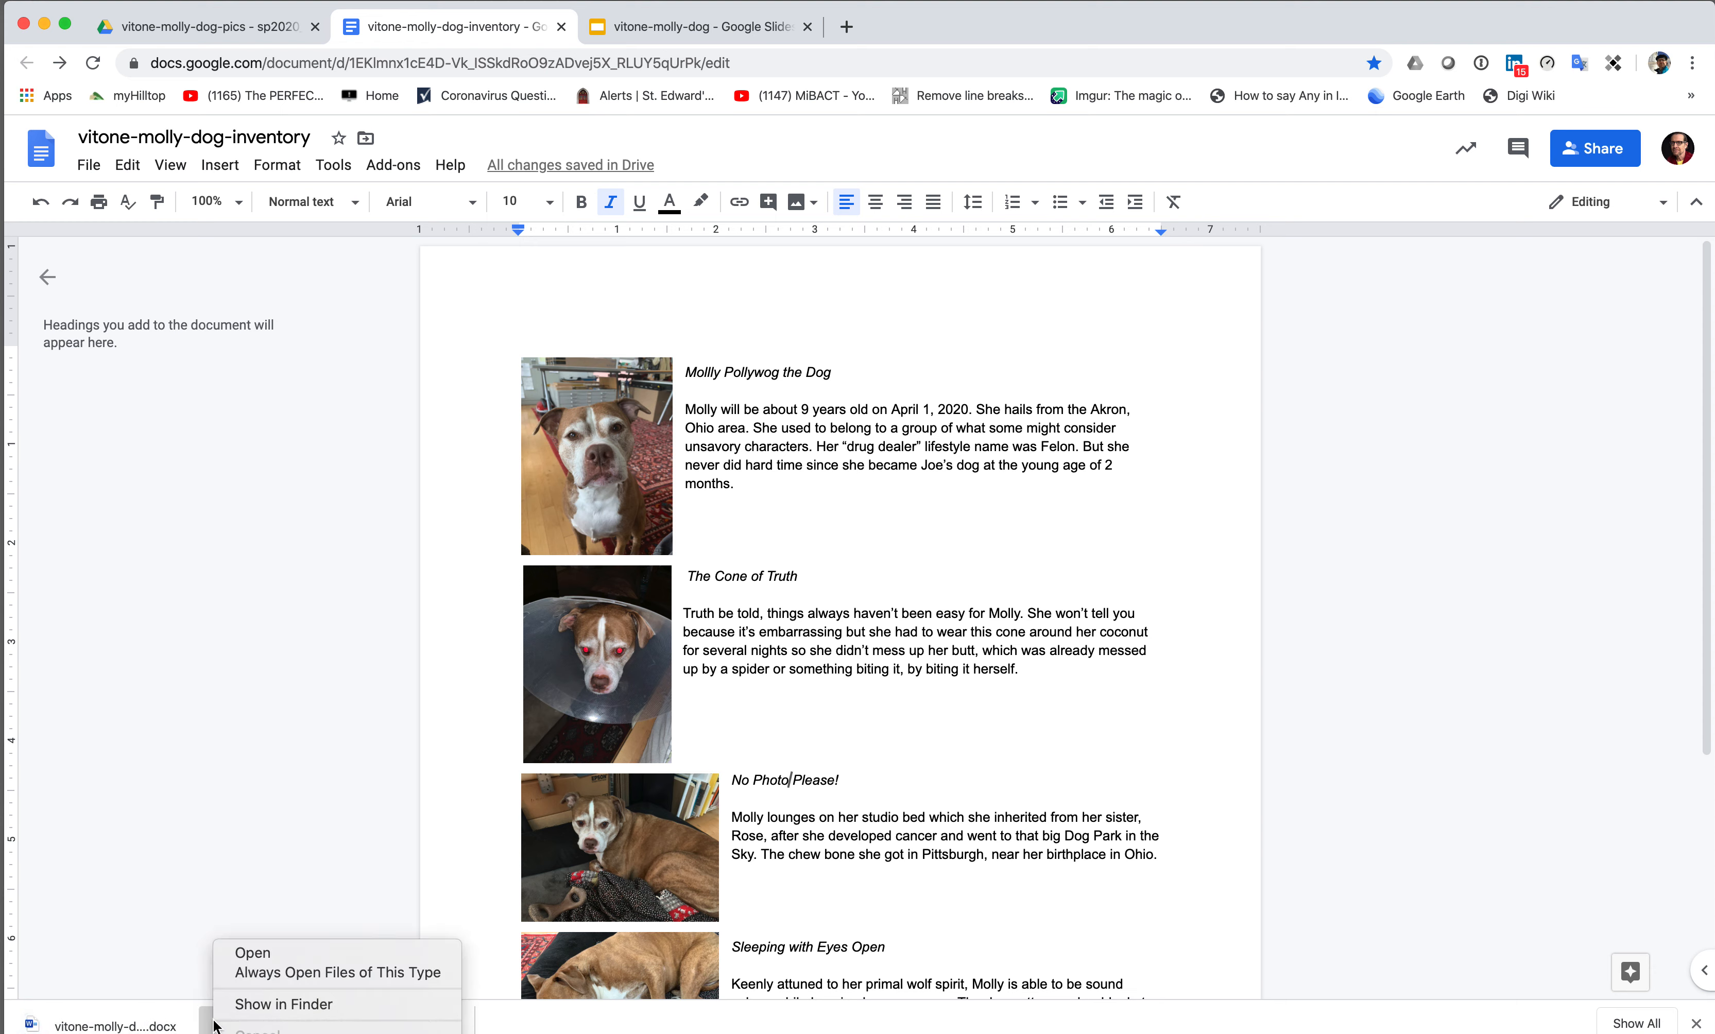
click(239, 1006)
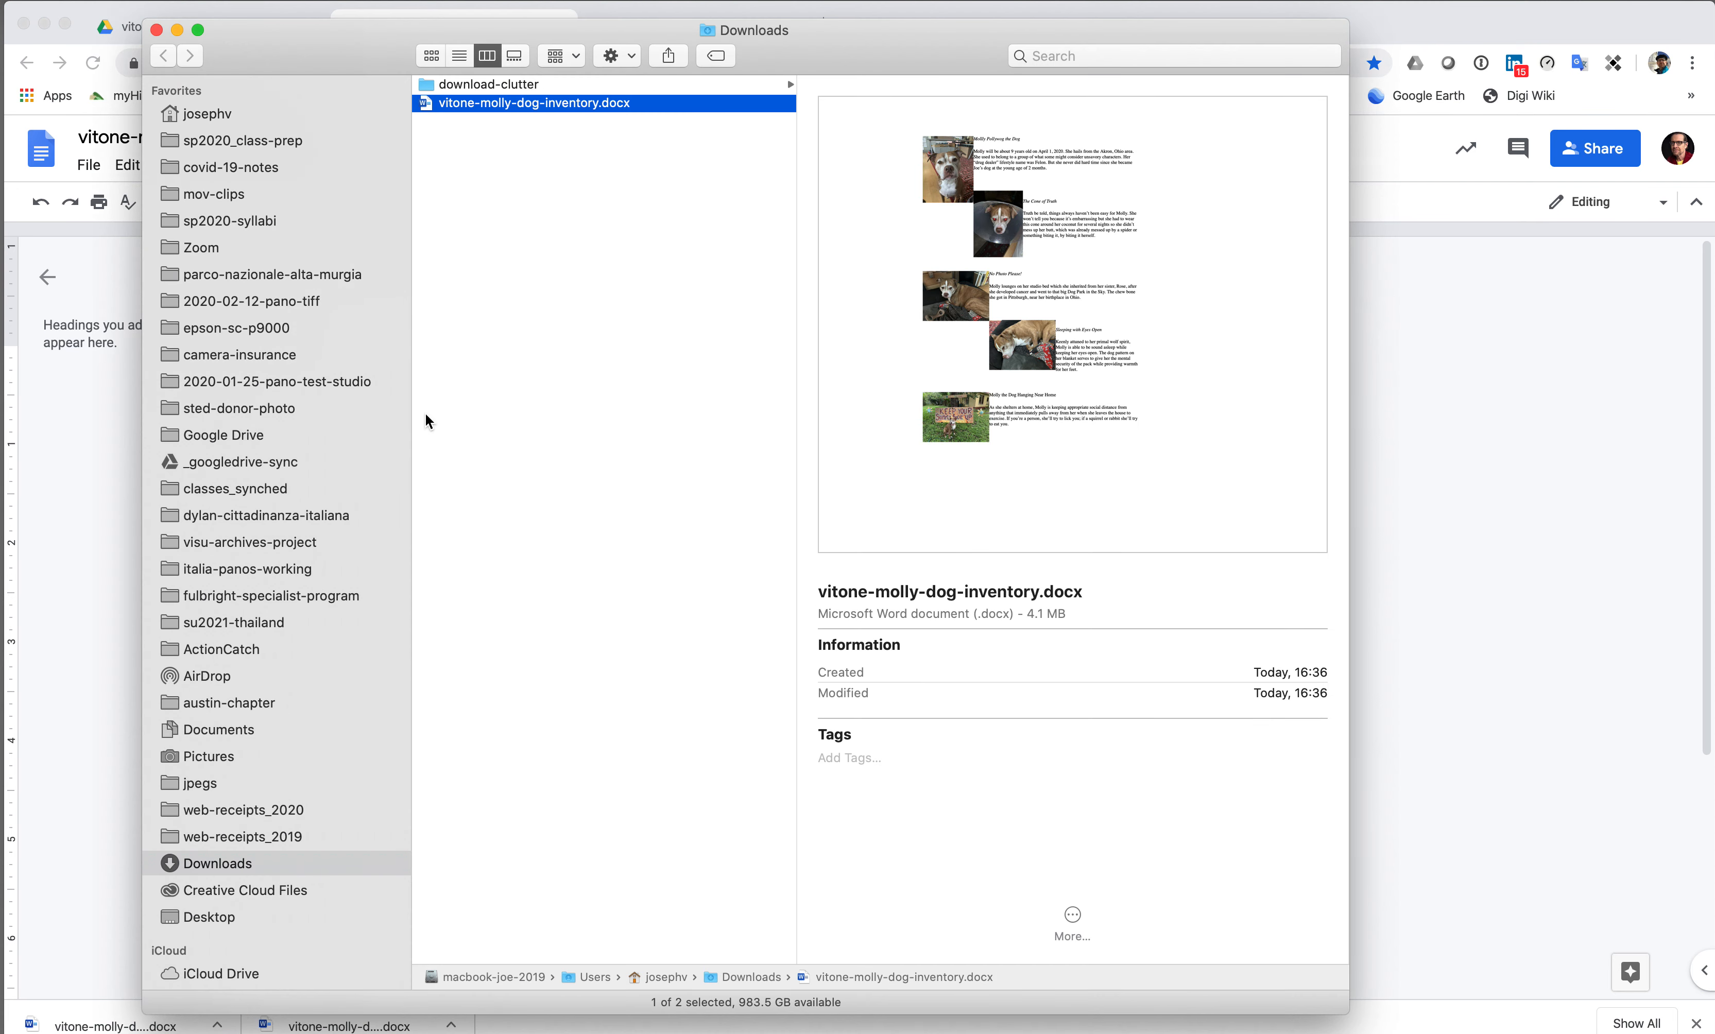
double_click(427, 108)
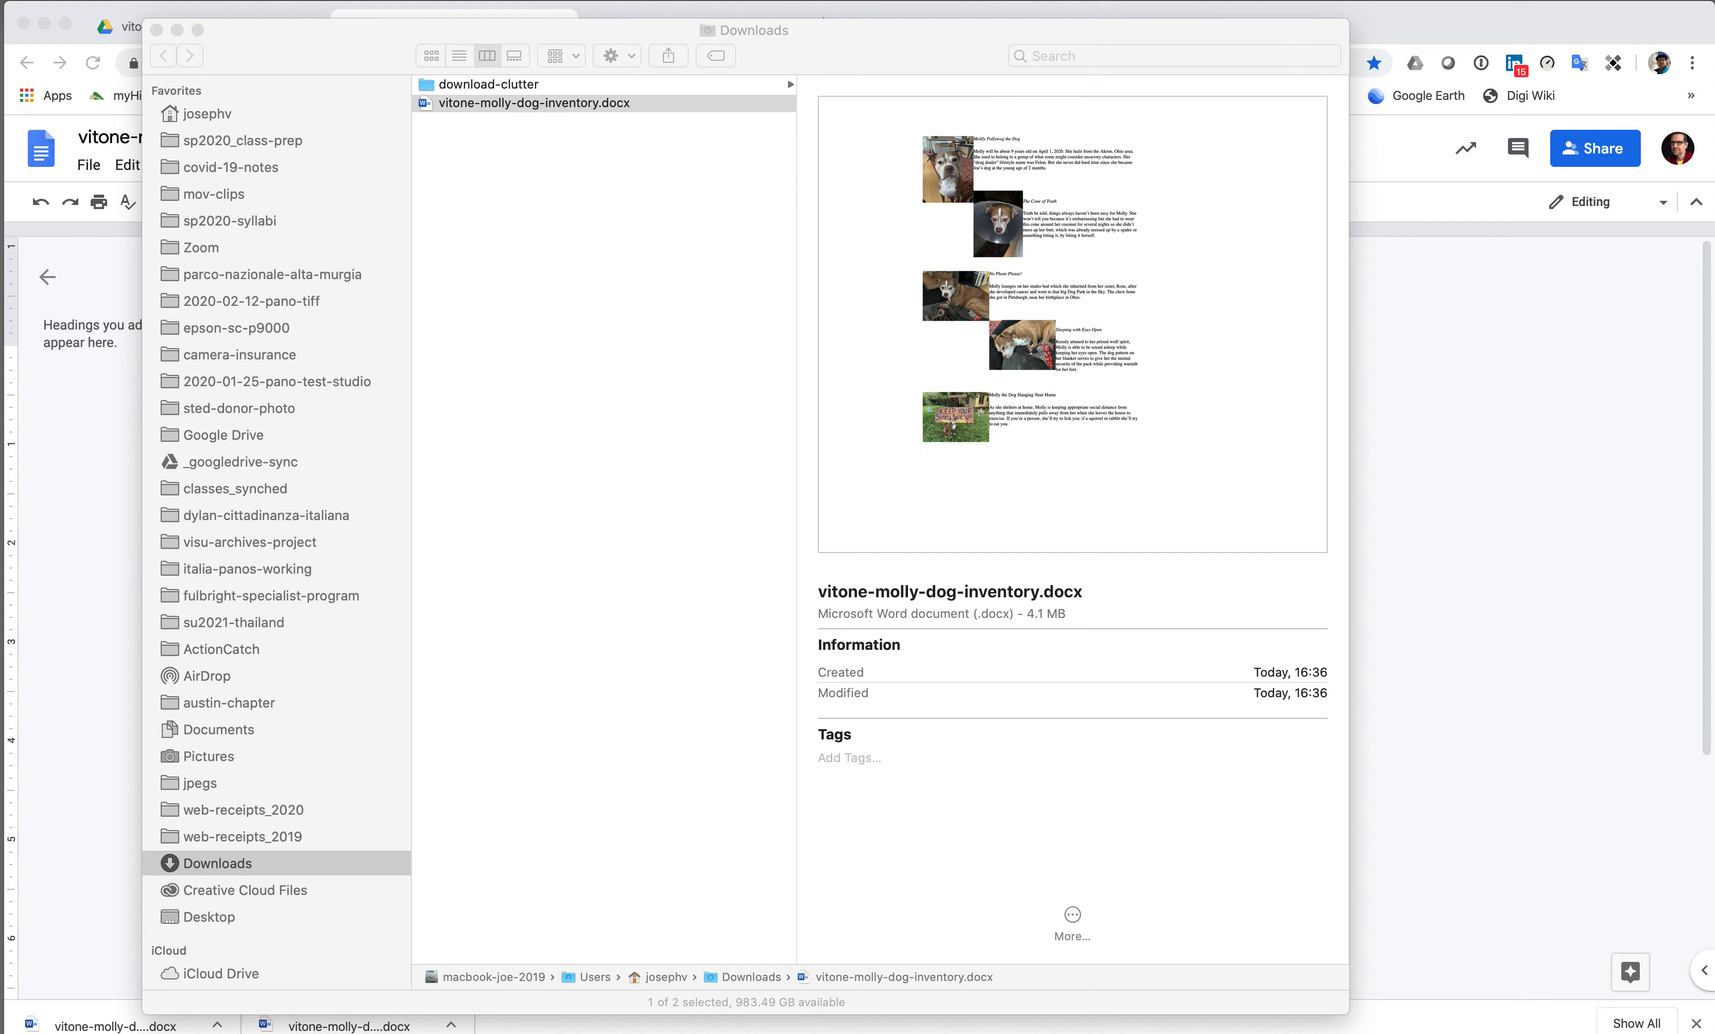
drag(4, 202, 553, 40)
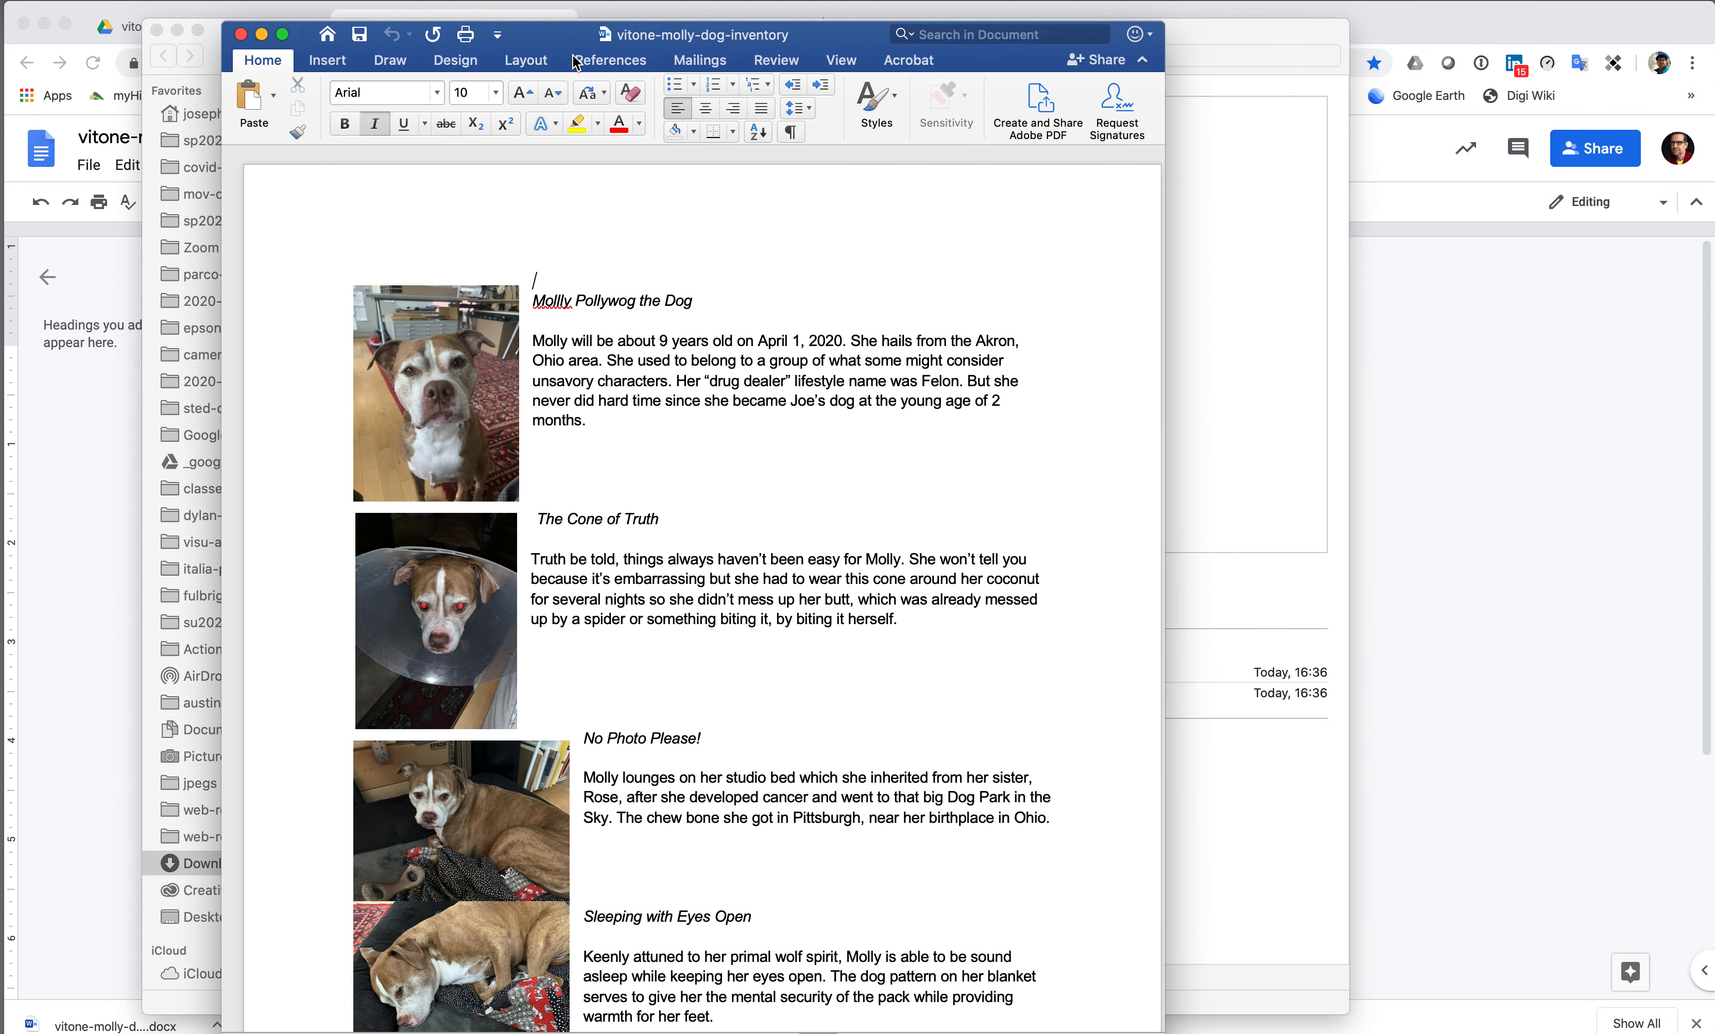
- Move the sleeping-dog photo clear of the one above, then return to the first page
scroll(716, 735, down, 1)
scroll(716, 736, down, 5)
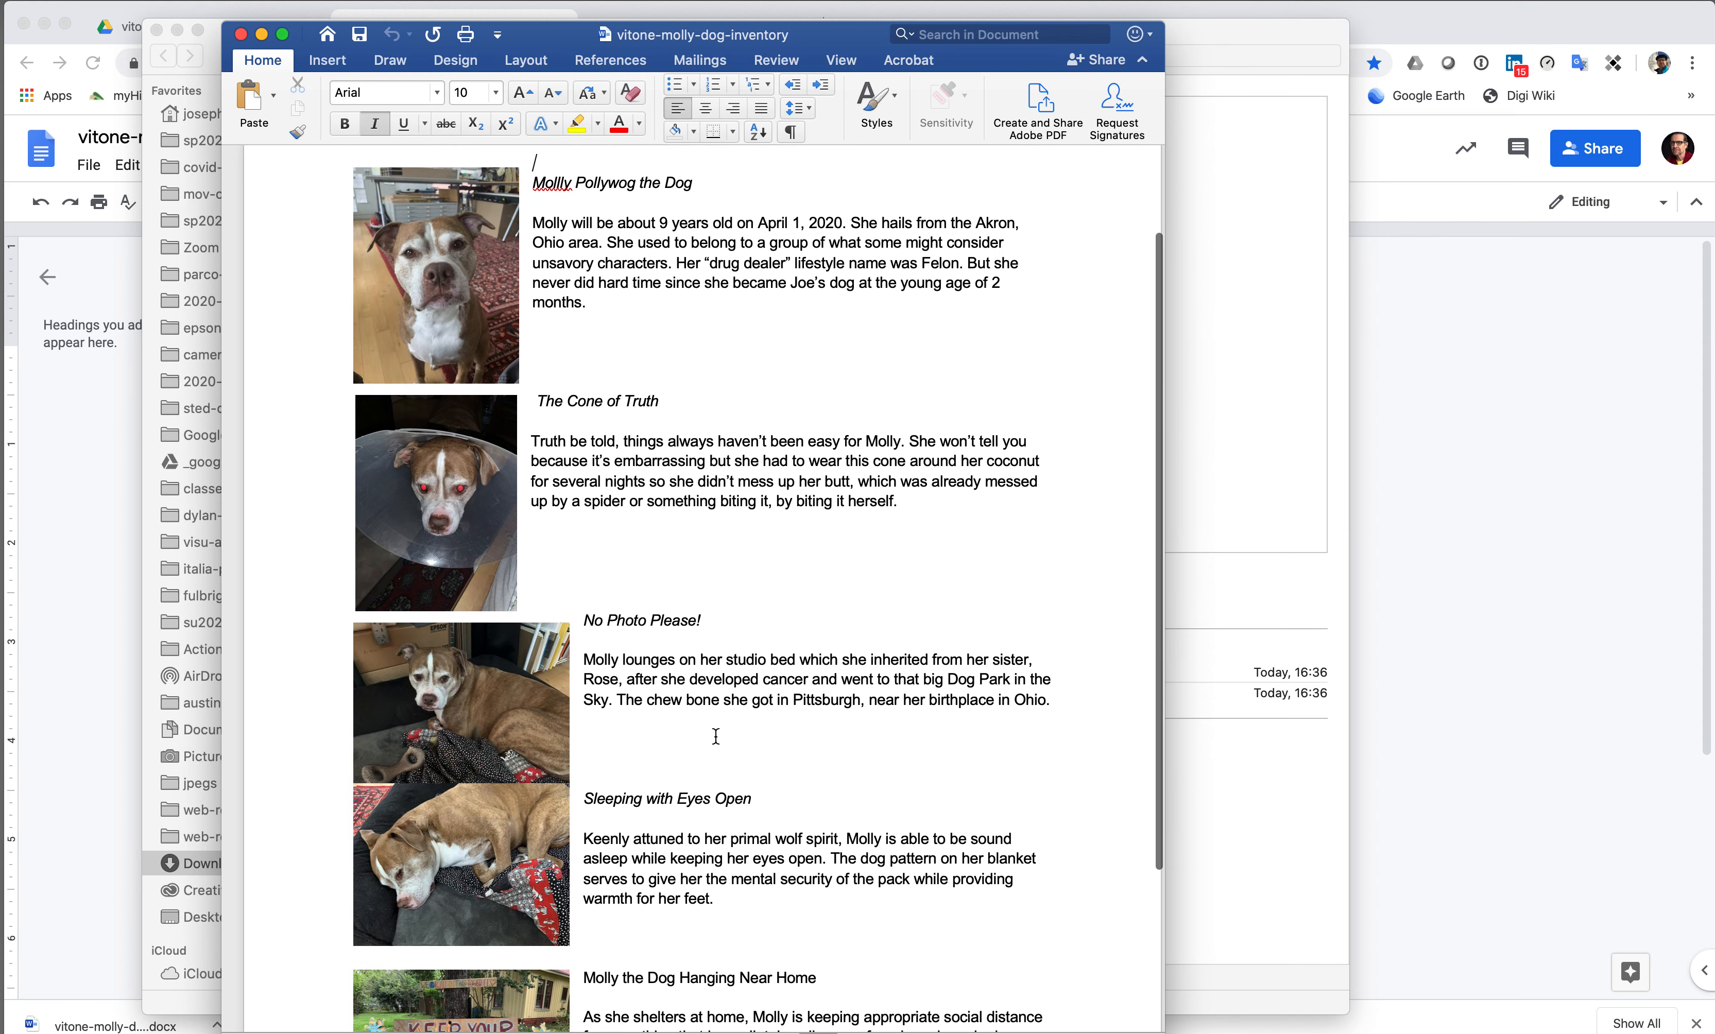
drag(462, 764, 459, 785)
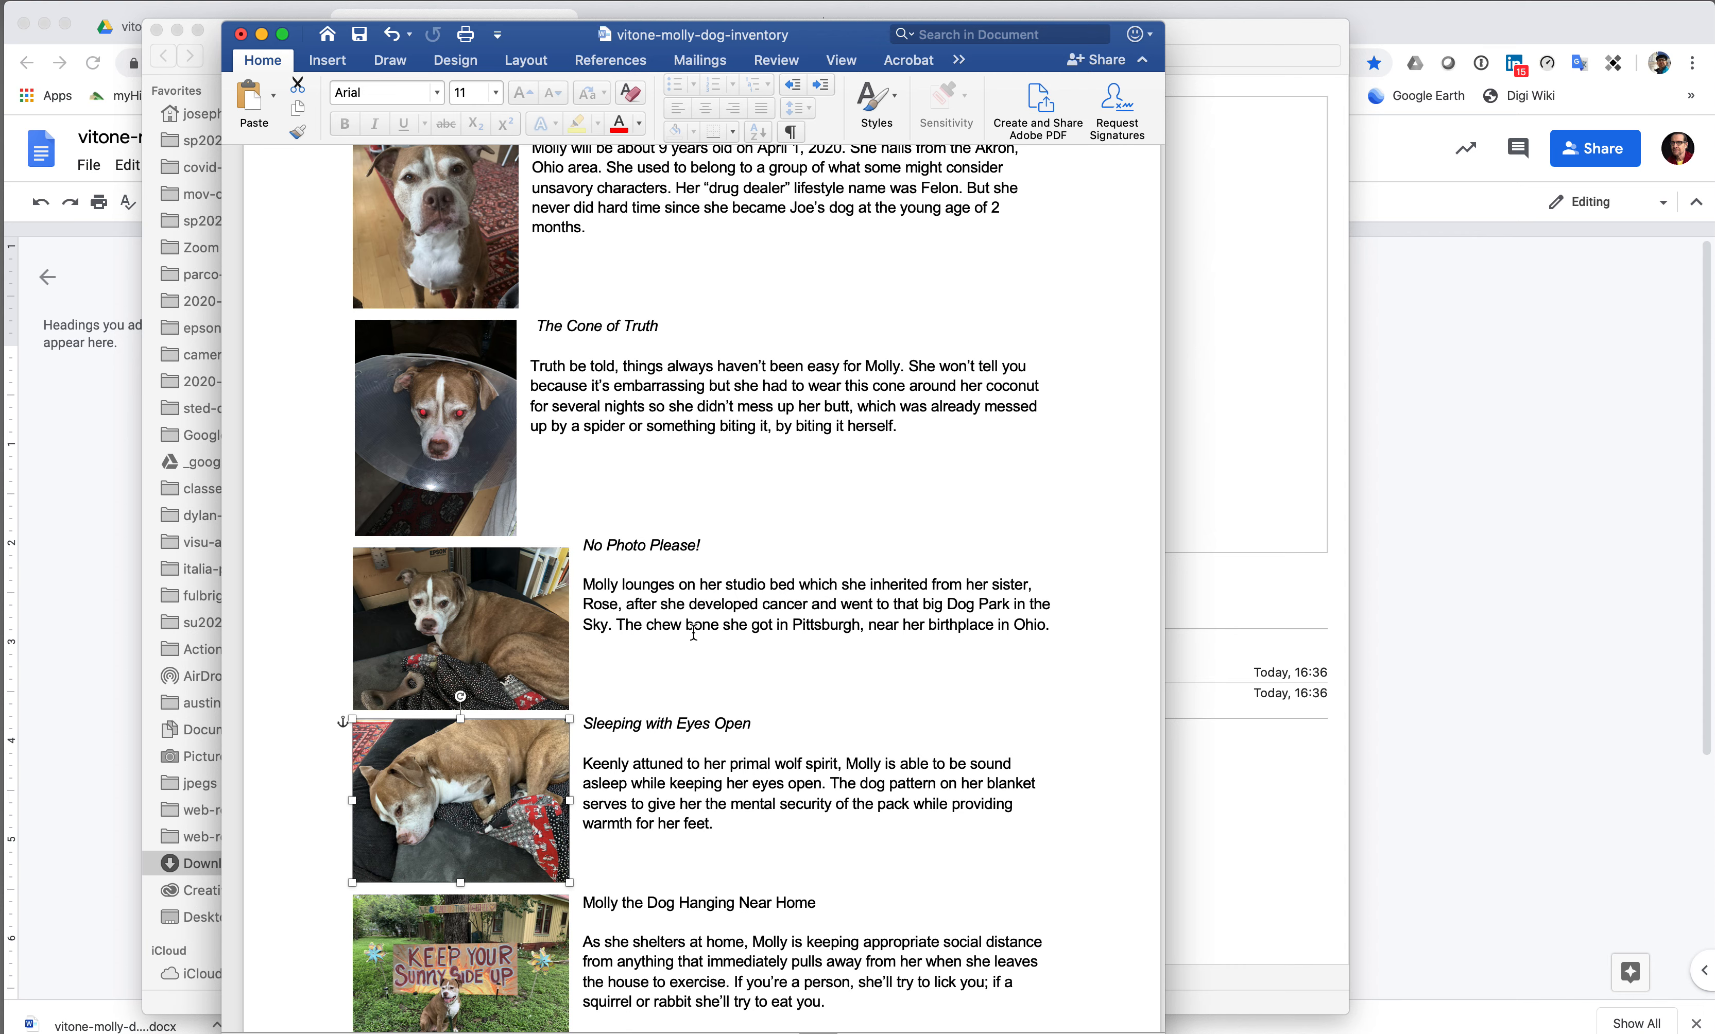
scroll(693, 631, up, 2)
scroll(693, 631, down, 5)
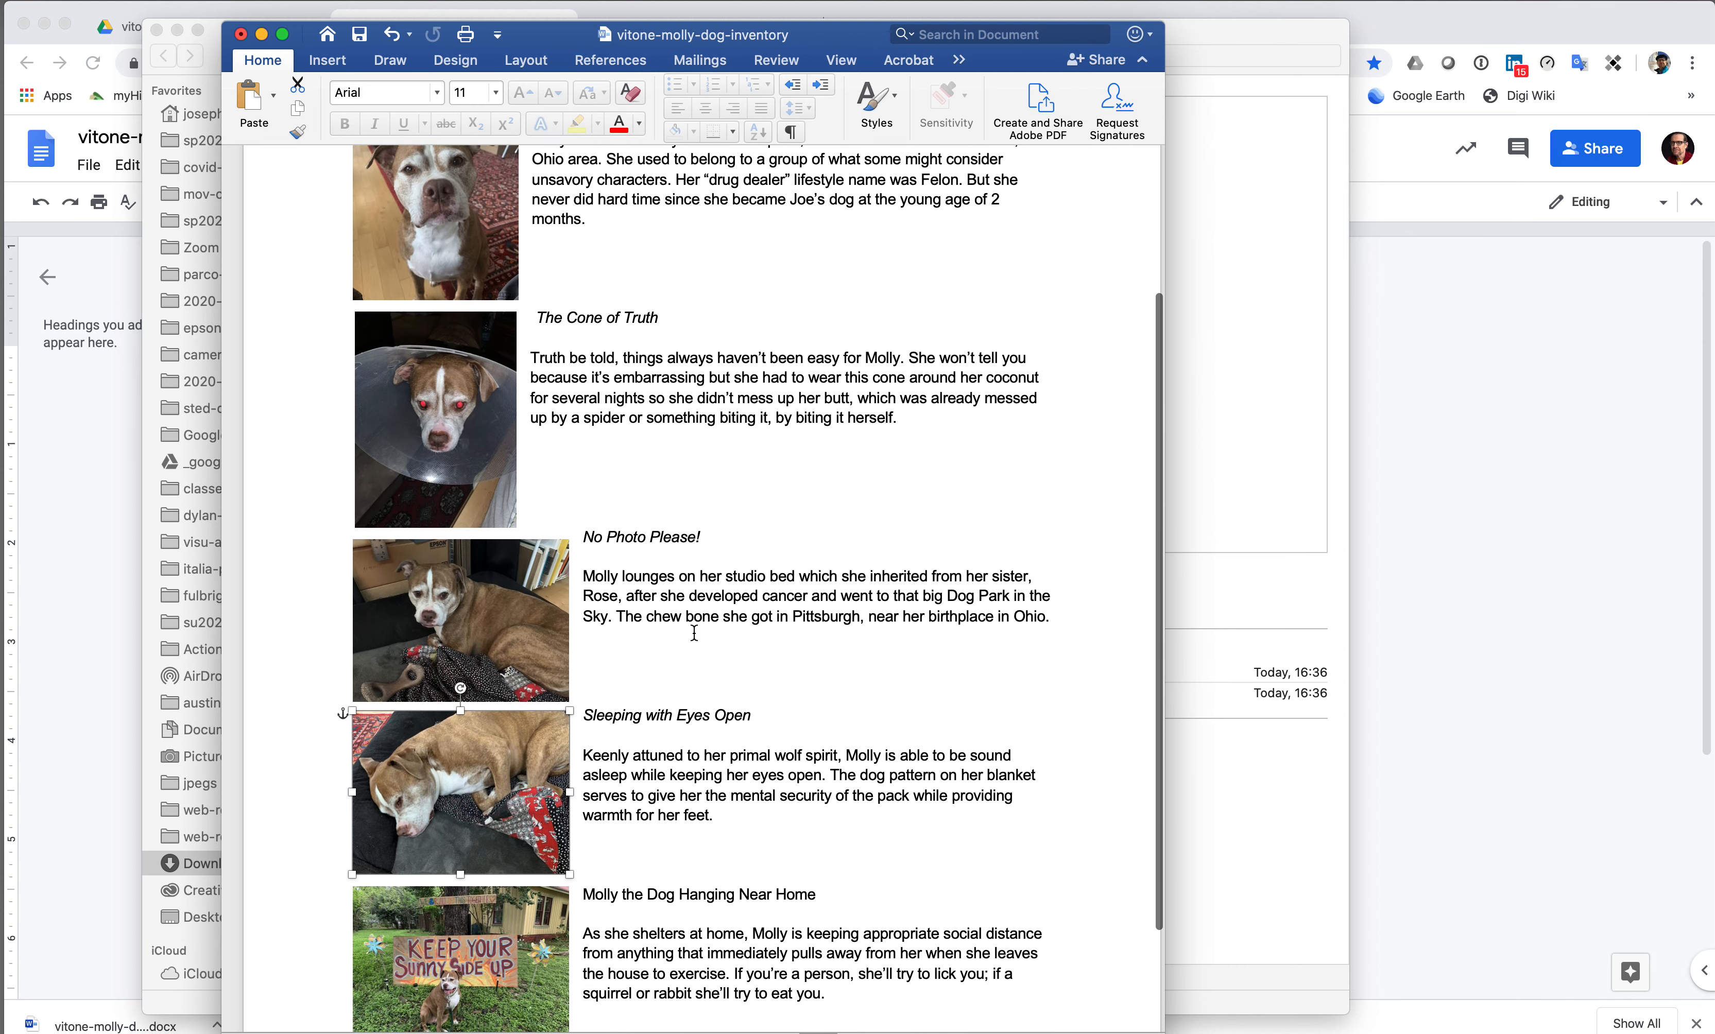
scroll(695, 633, up, 6)
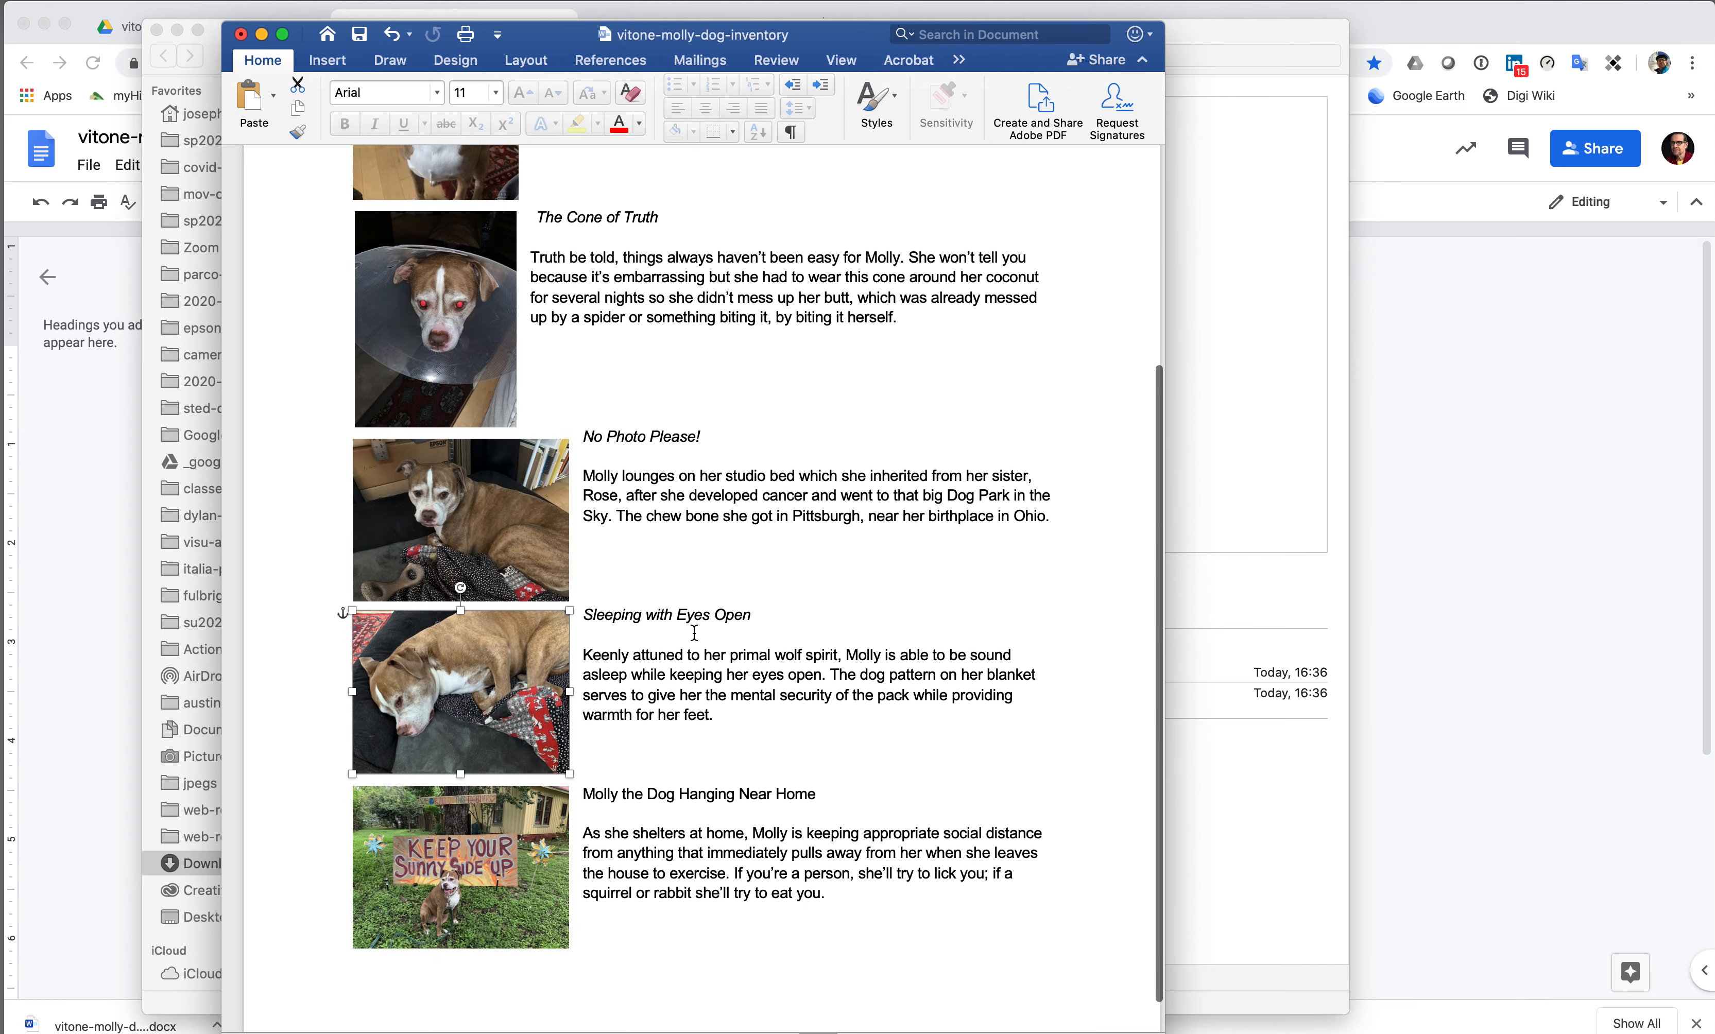
scroll(693, 632, up, 2)
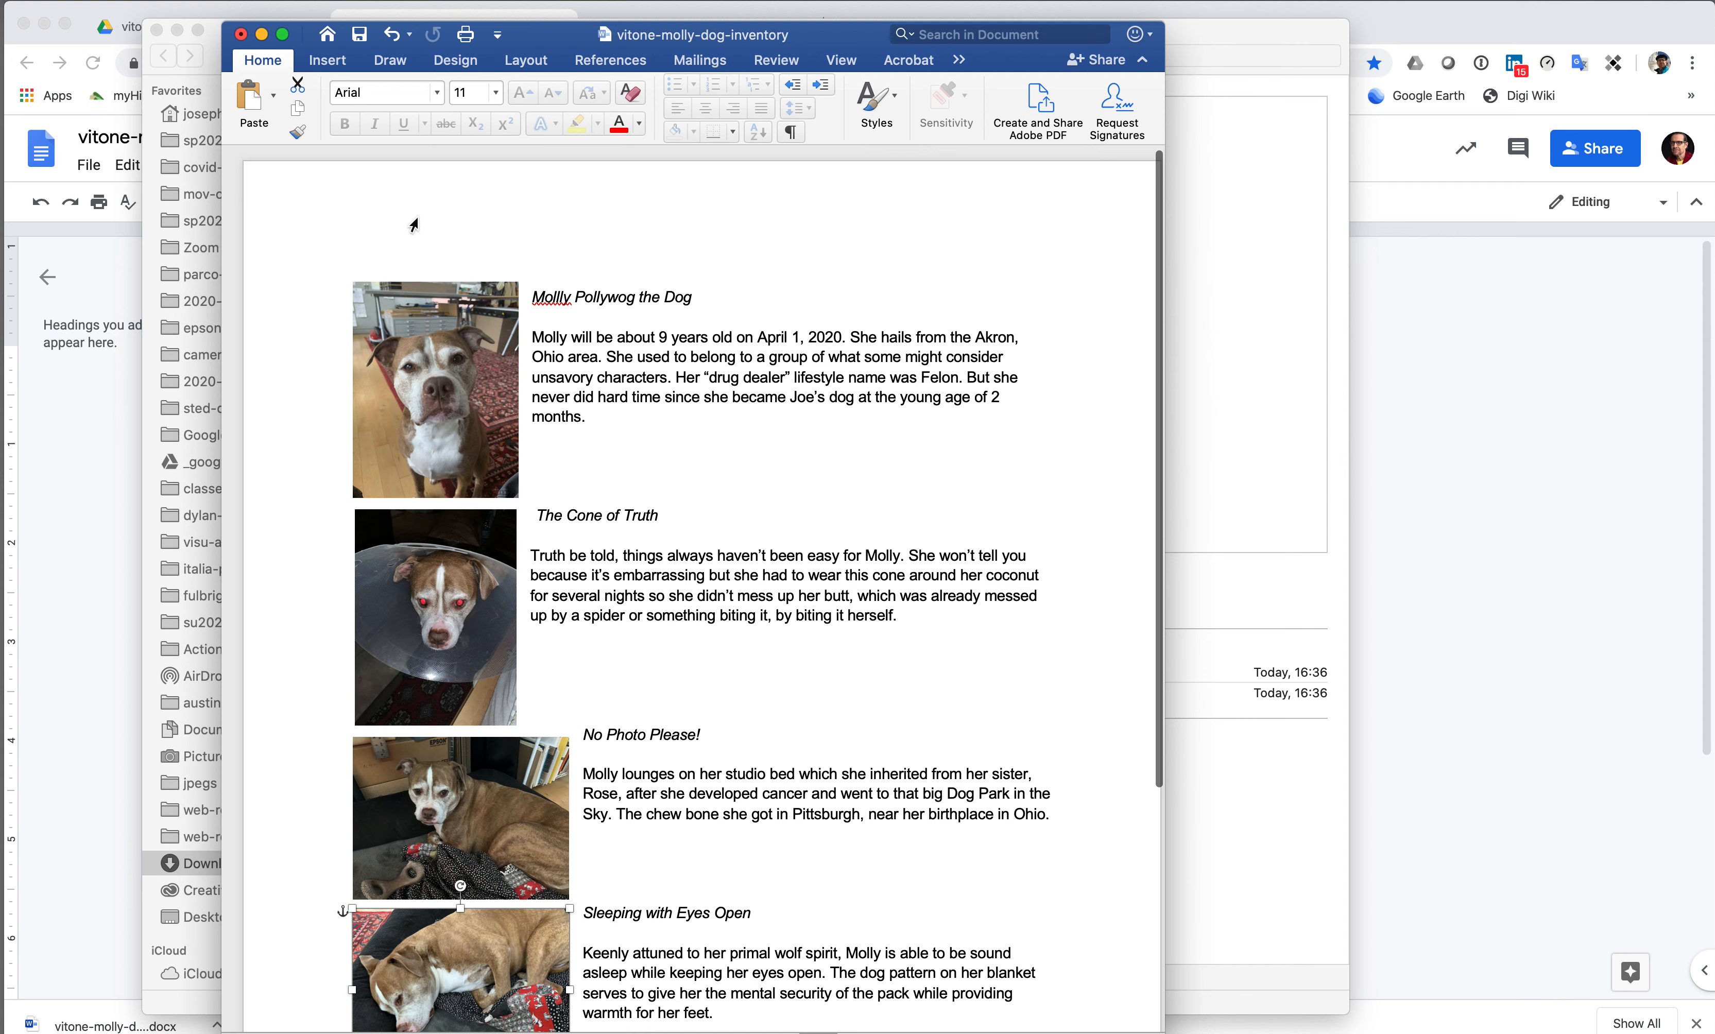
scroll(673, 369, up, 1)
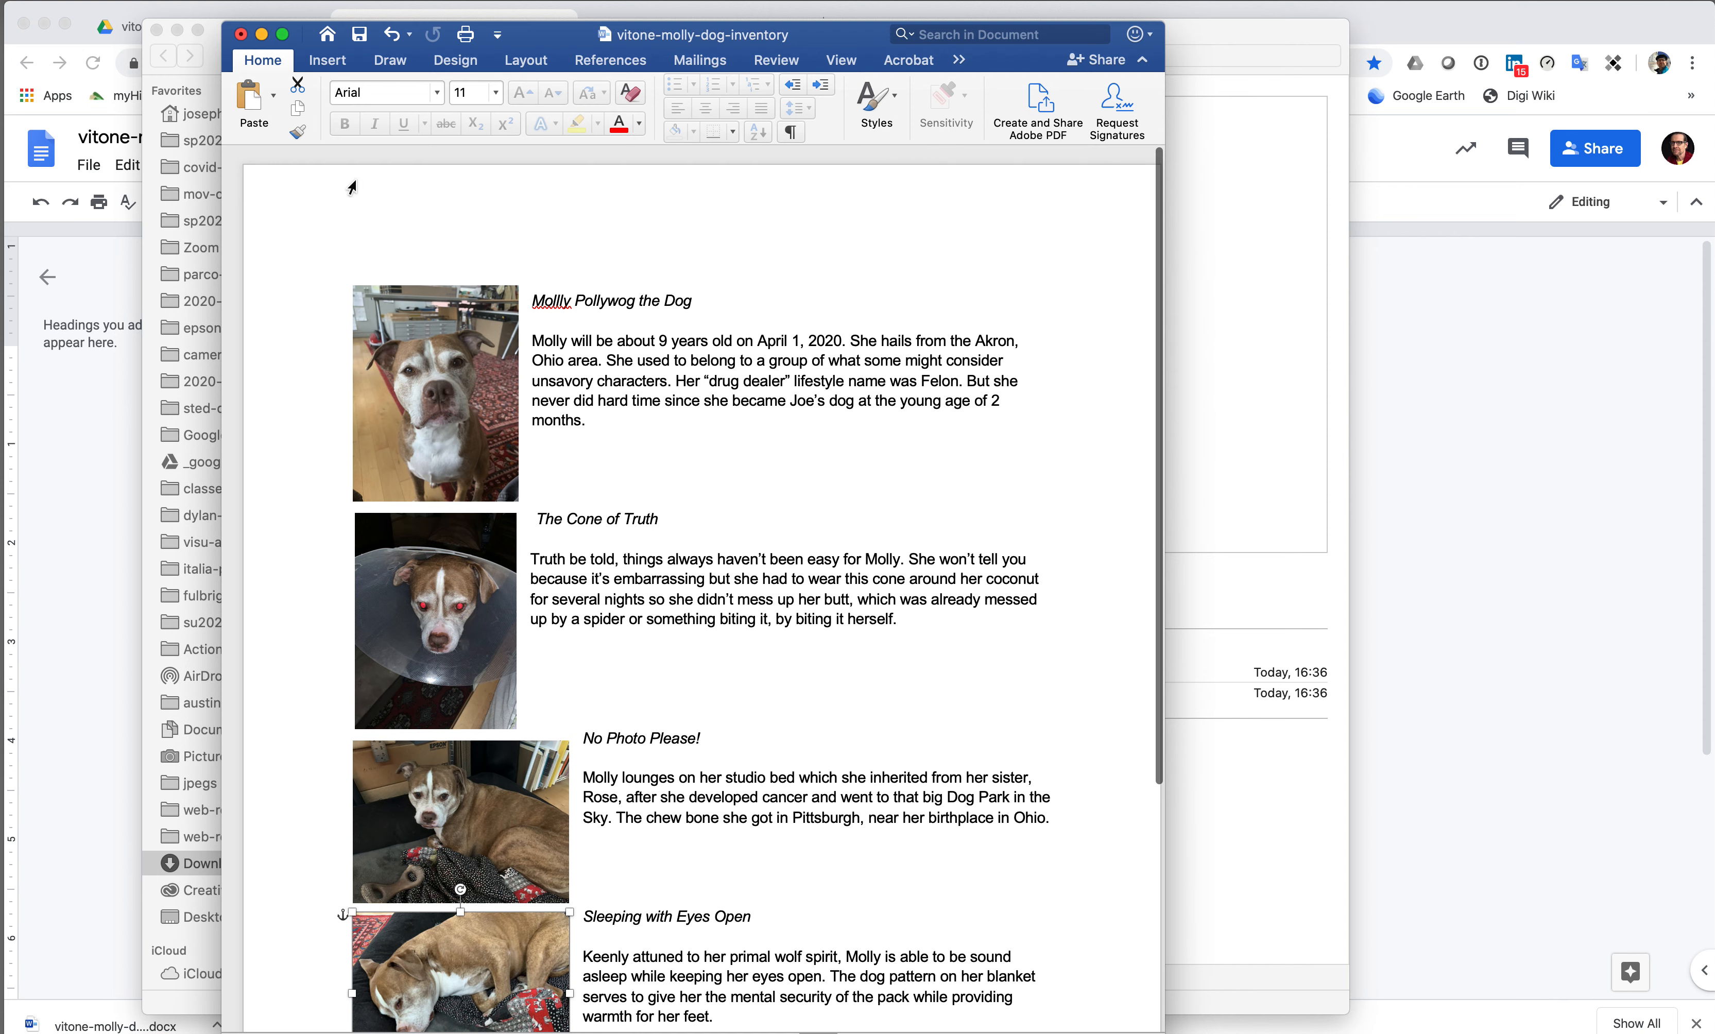
- Open the page header and type 'Molly the Dog.' followed by the owner's name, street address and e-mail
click(371, 188)
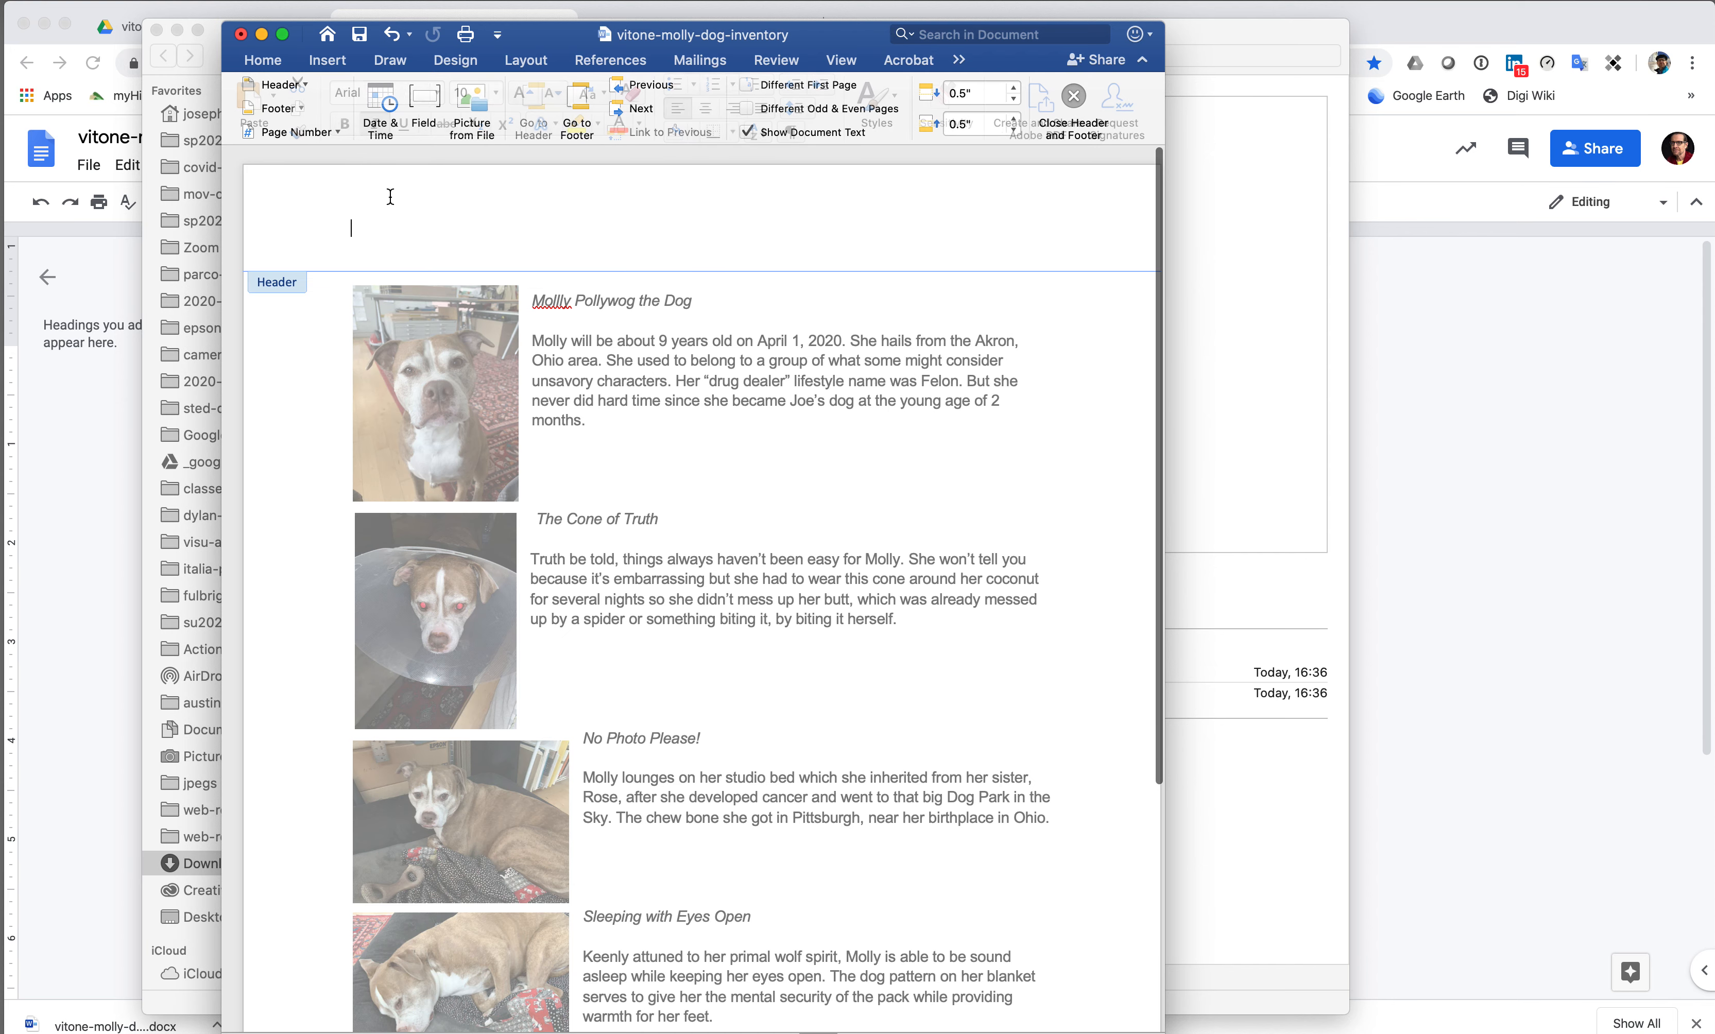
double_click(383, 194)
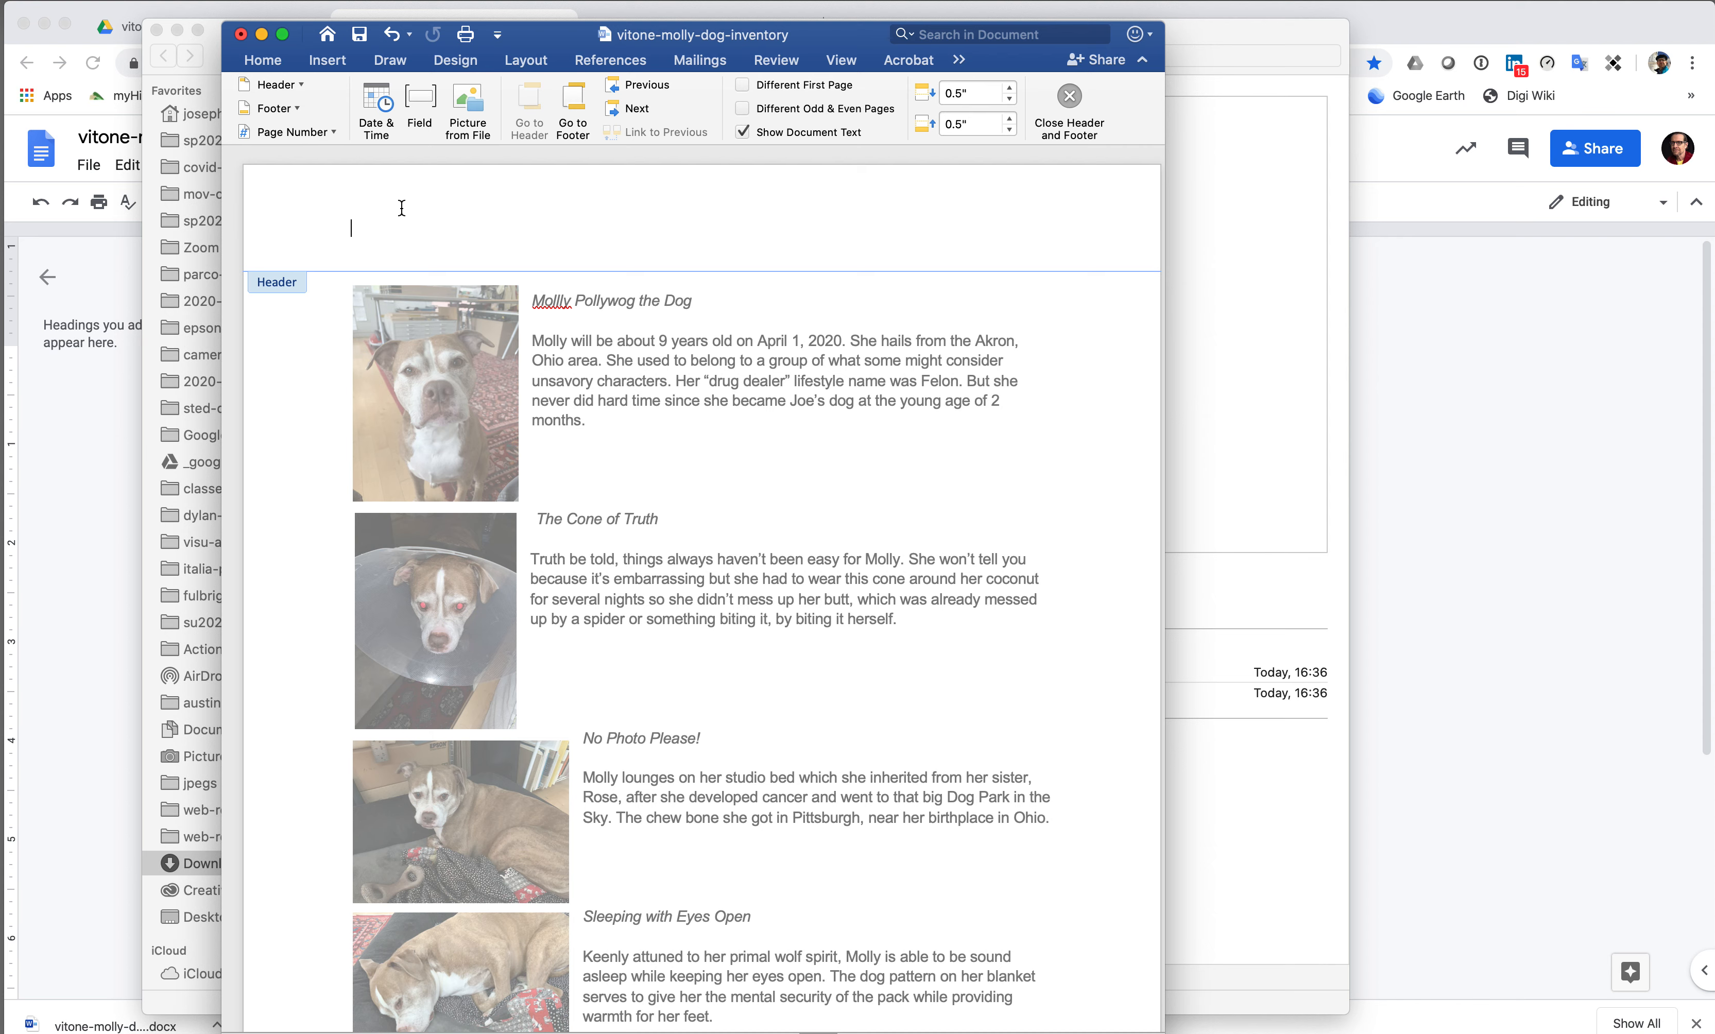
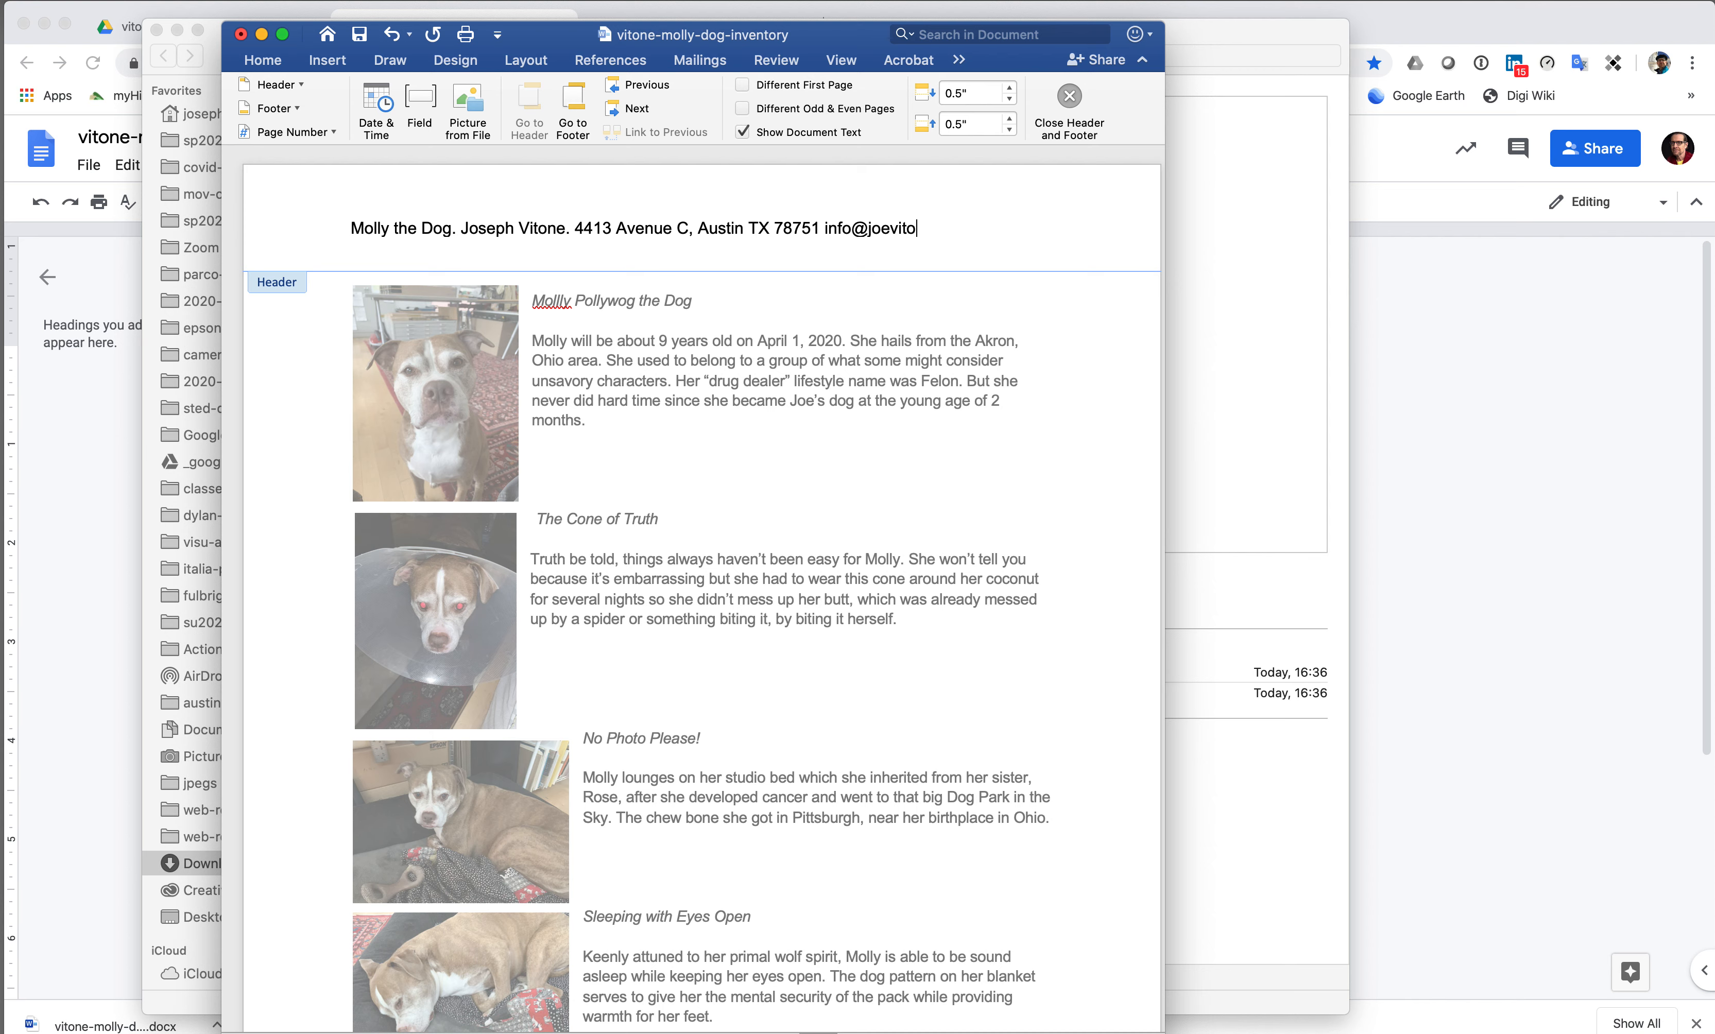
- Insert 'vitone-molly-dog.' at the very start of the header line
click(346, 231)
text(vitone)
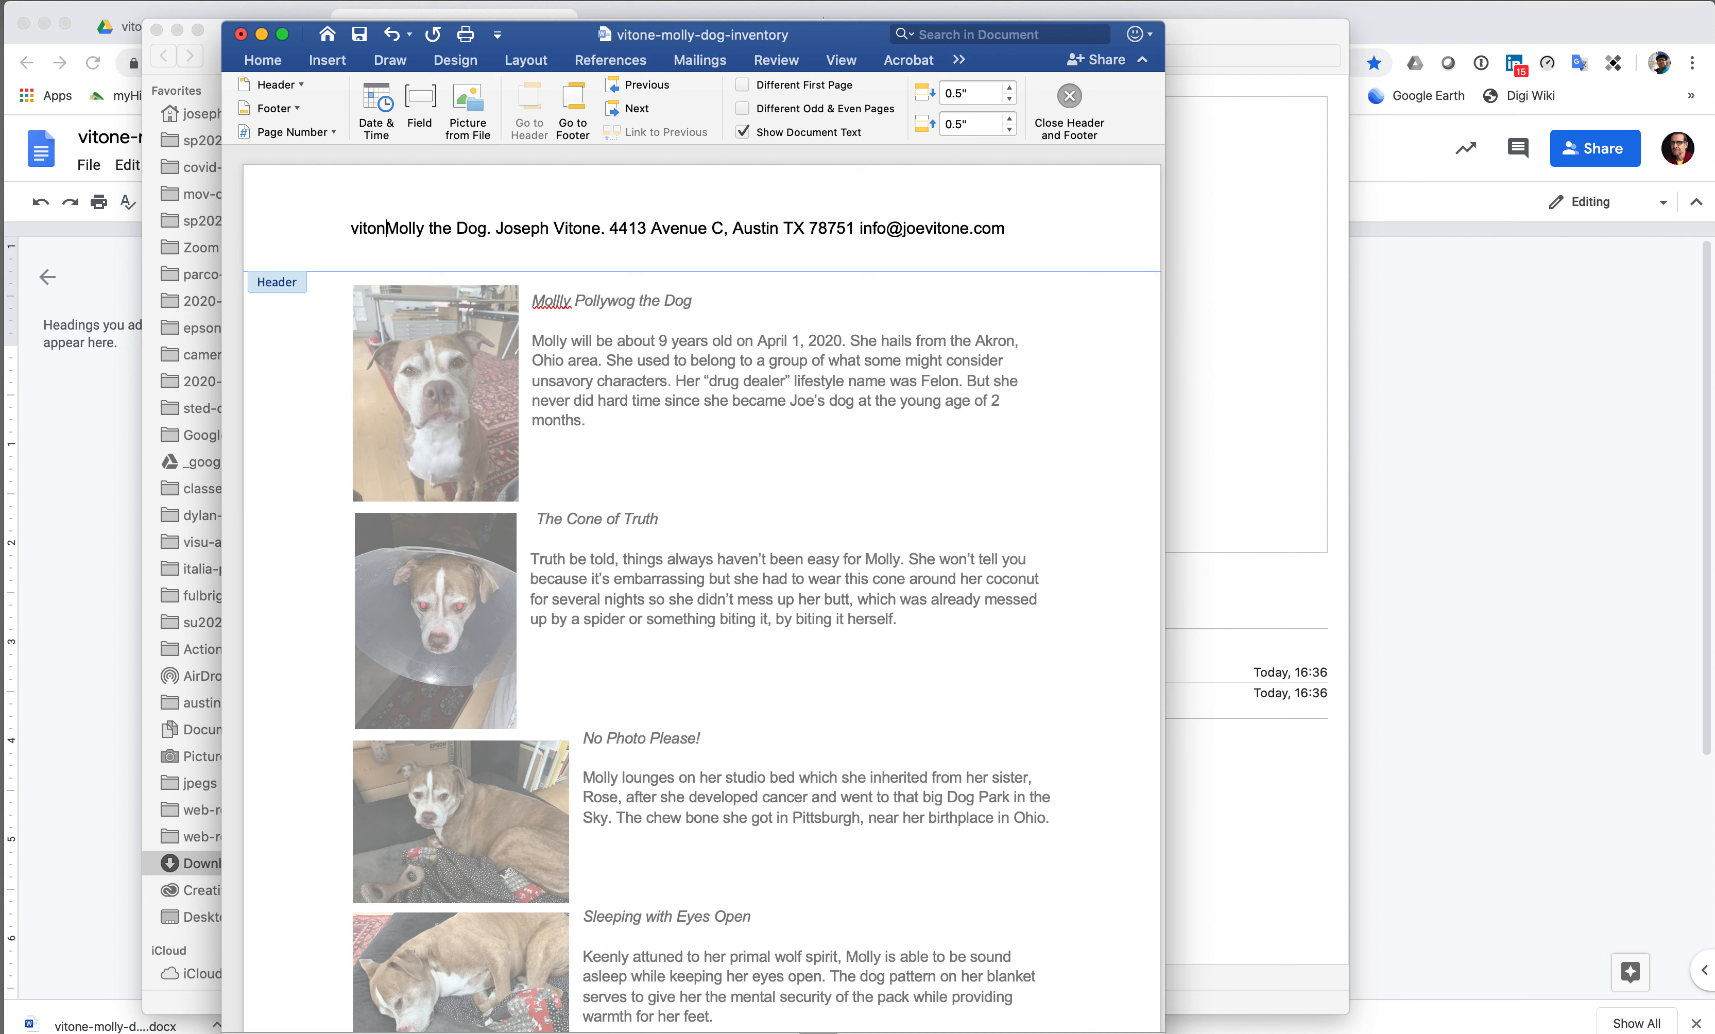
text(-)
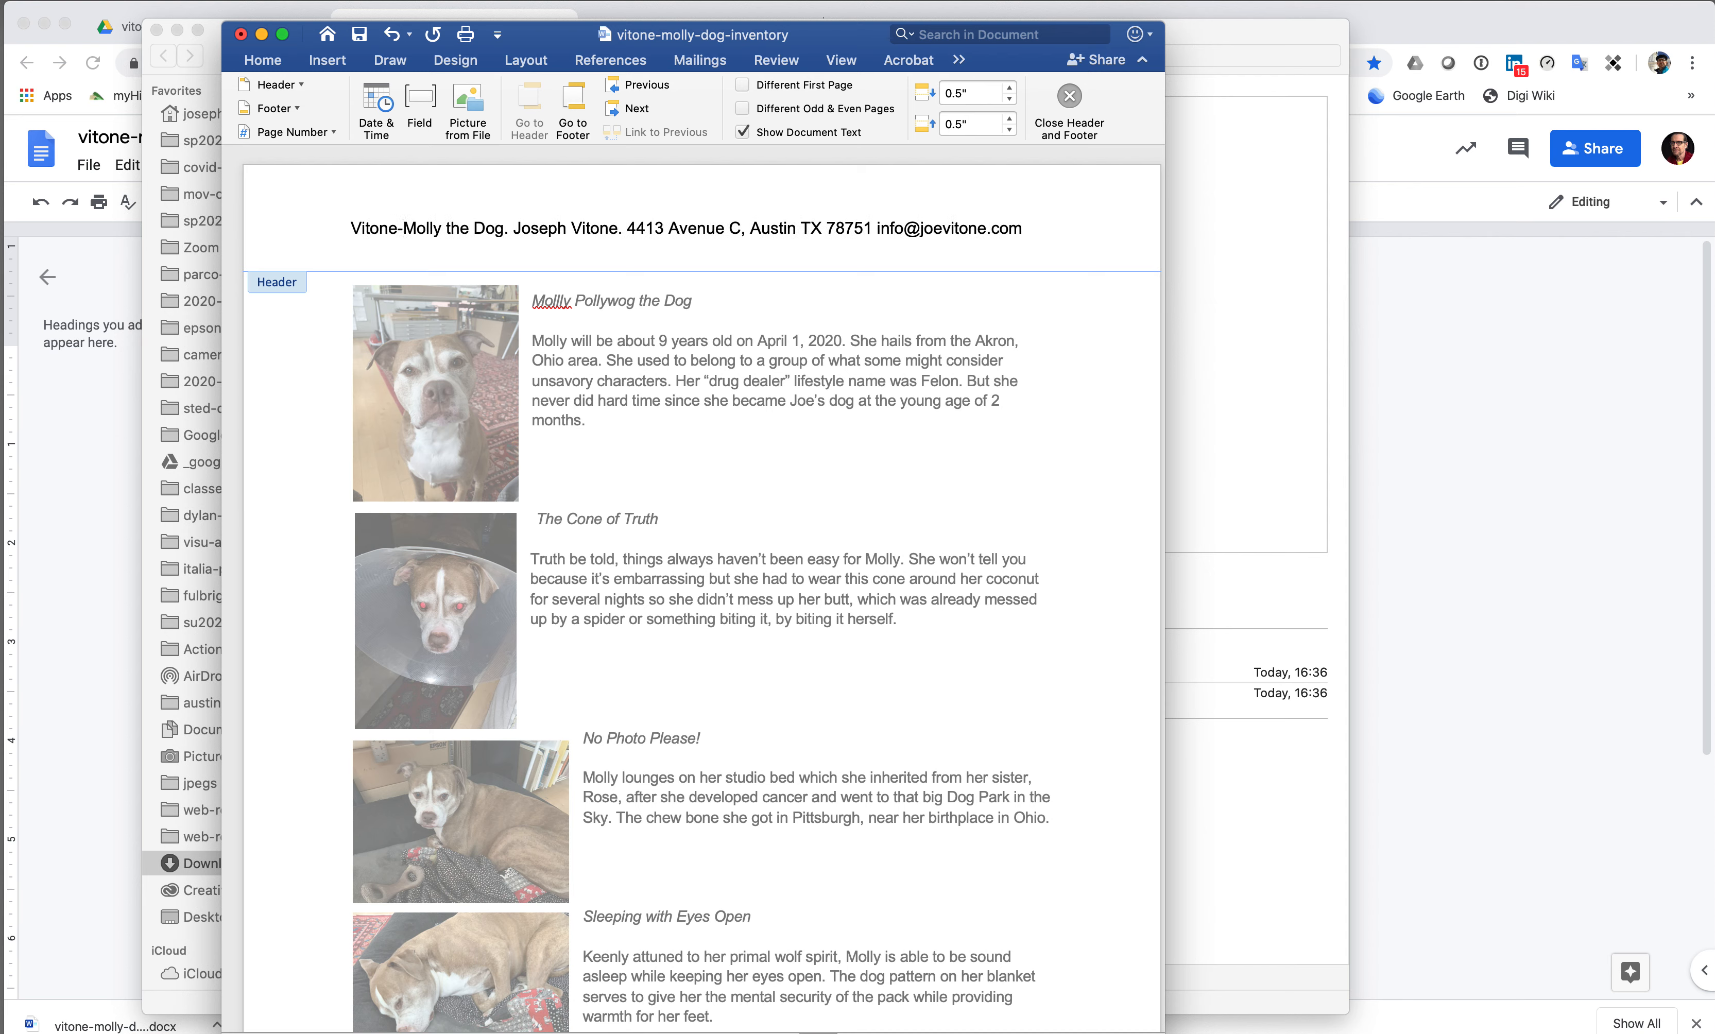
text(moll)
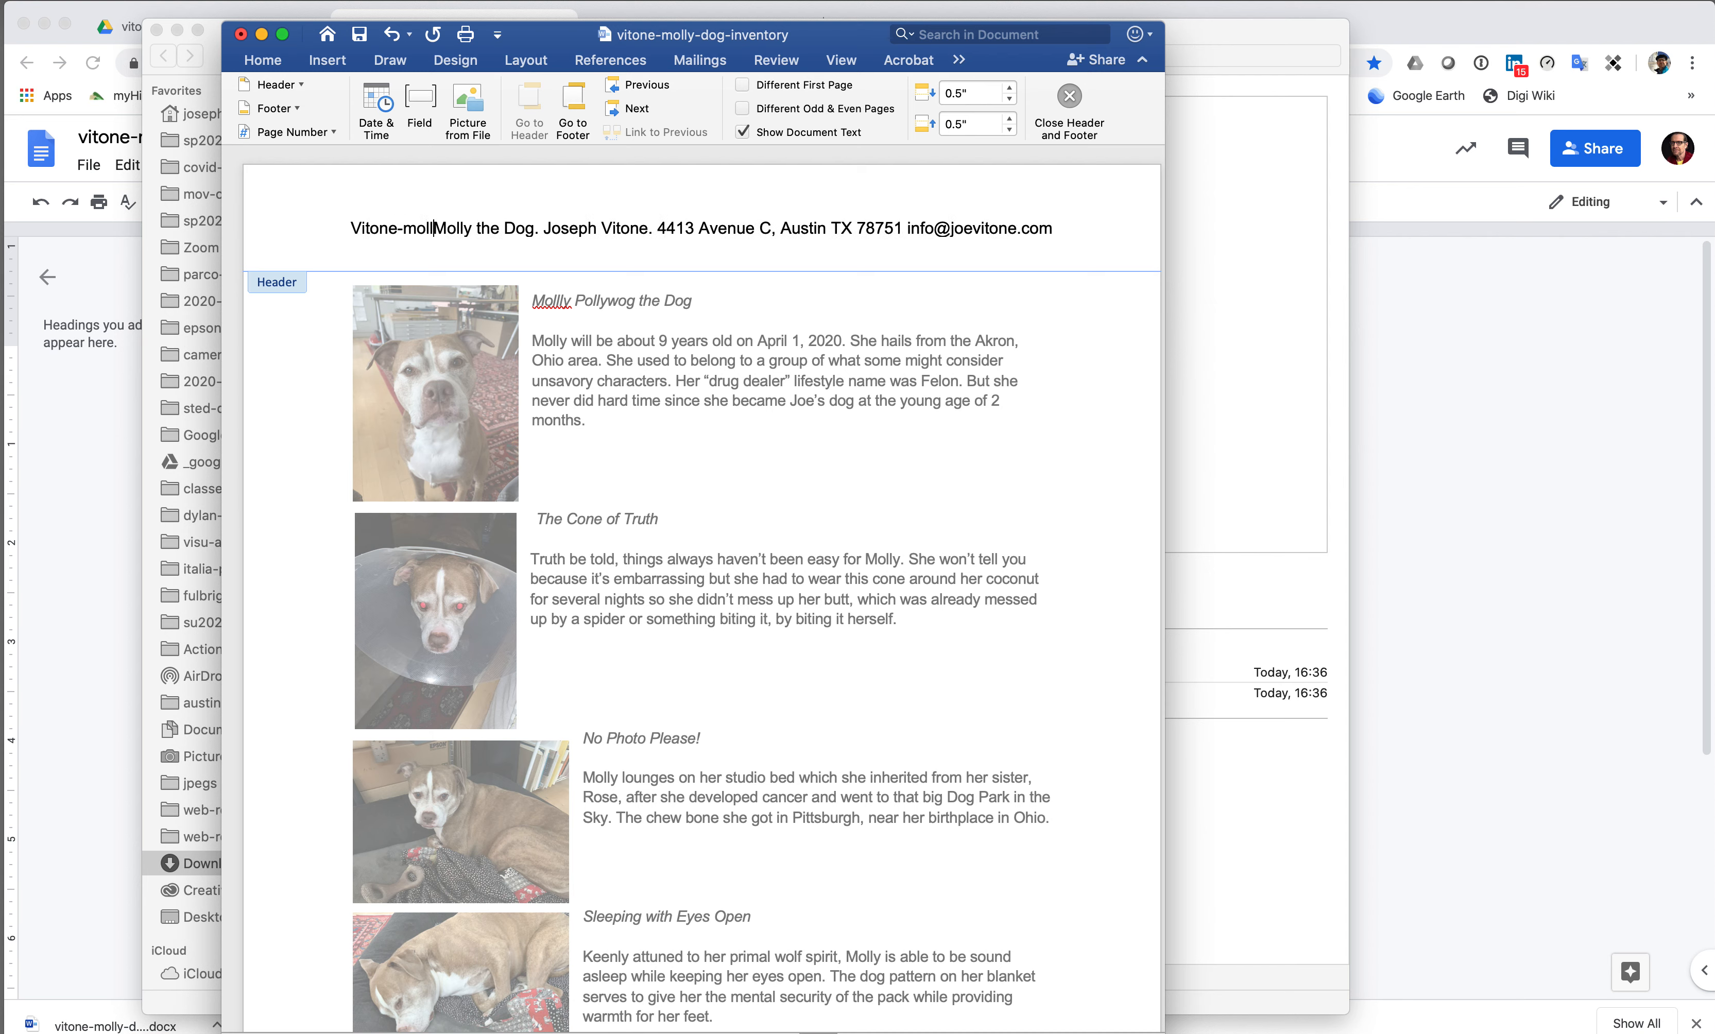
text(y-dog)
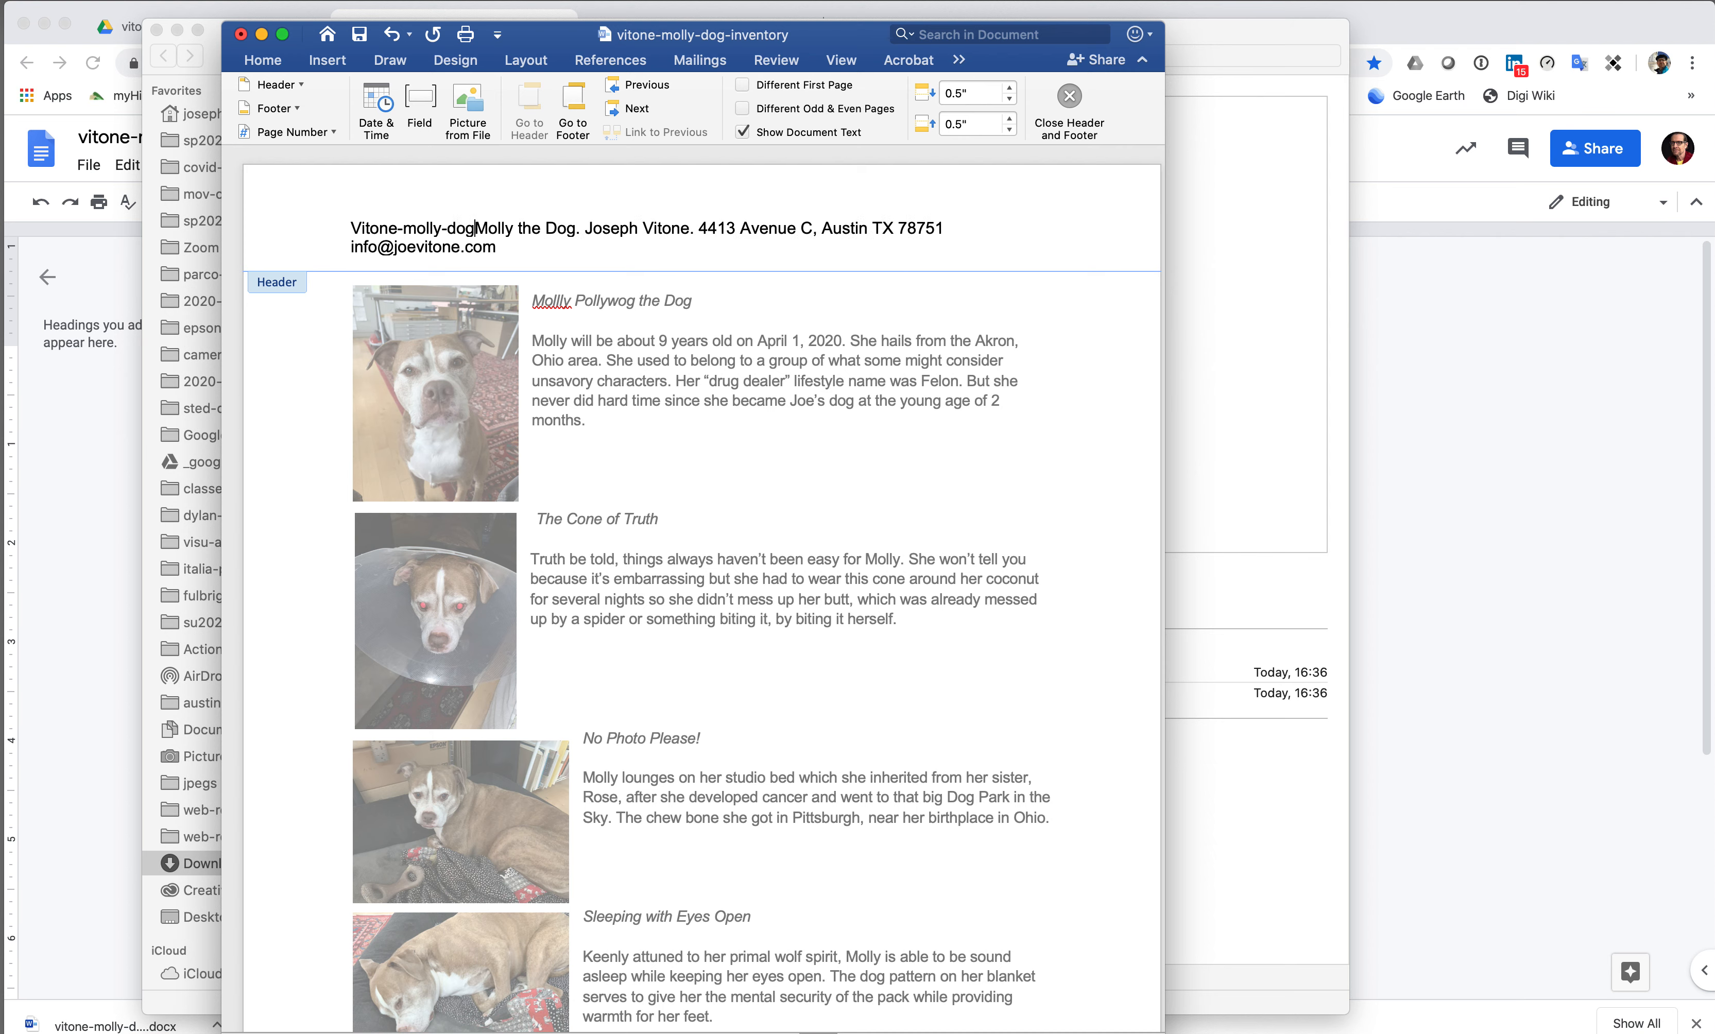
text(.)
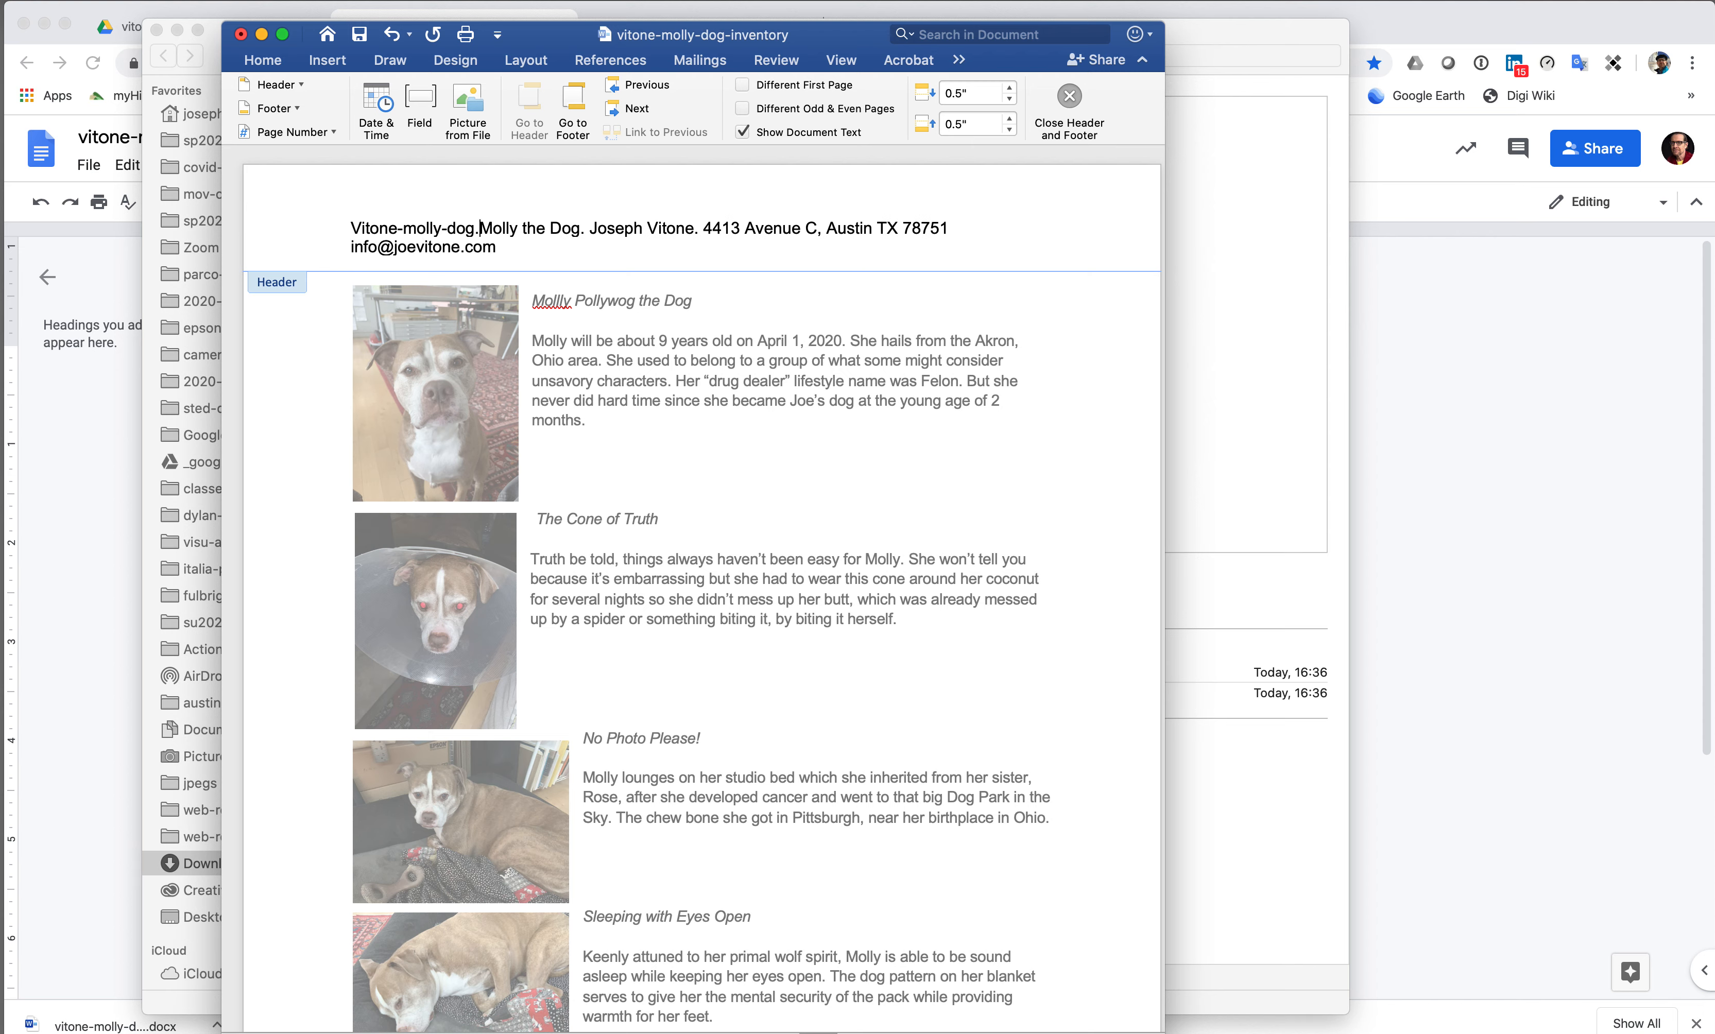
scroll(645, 268, down, 1)
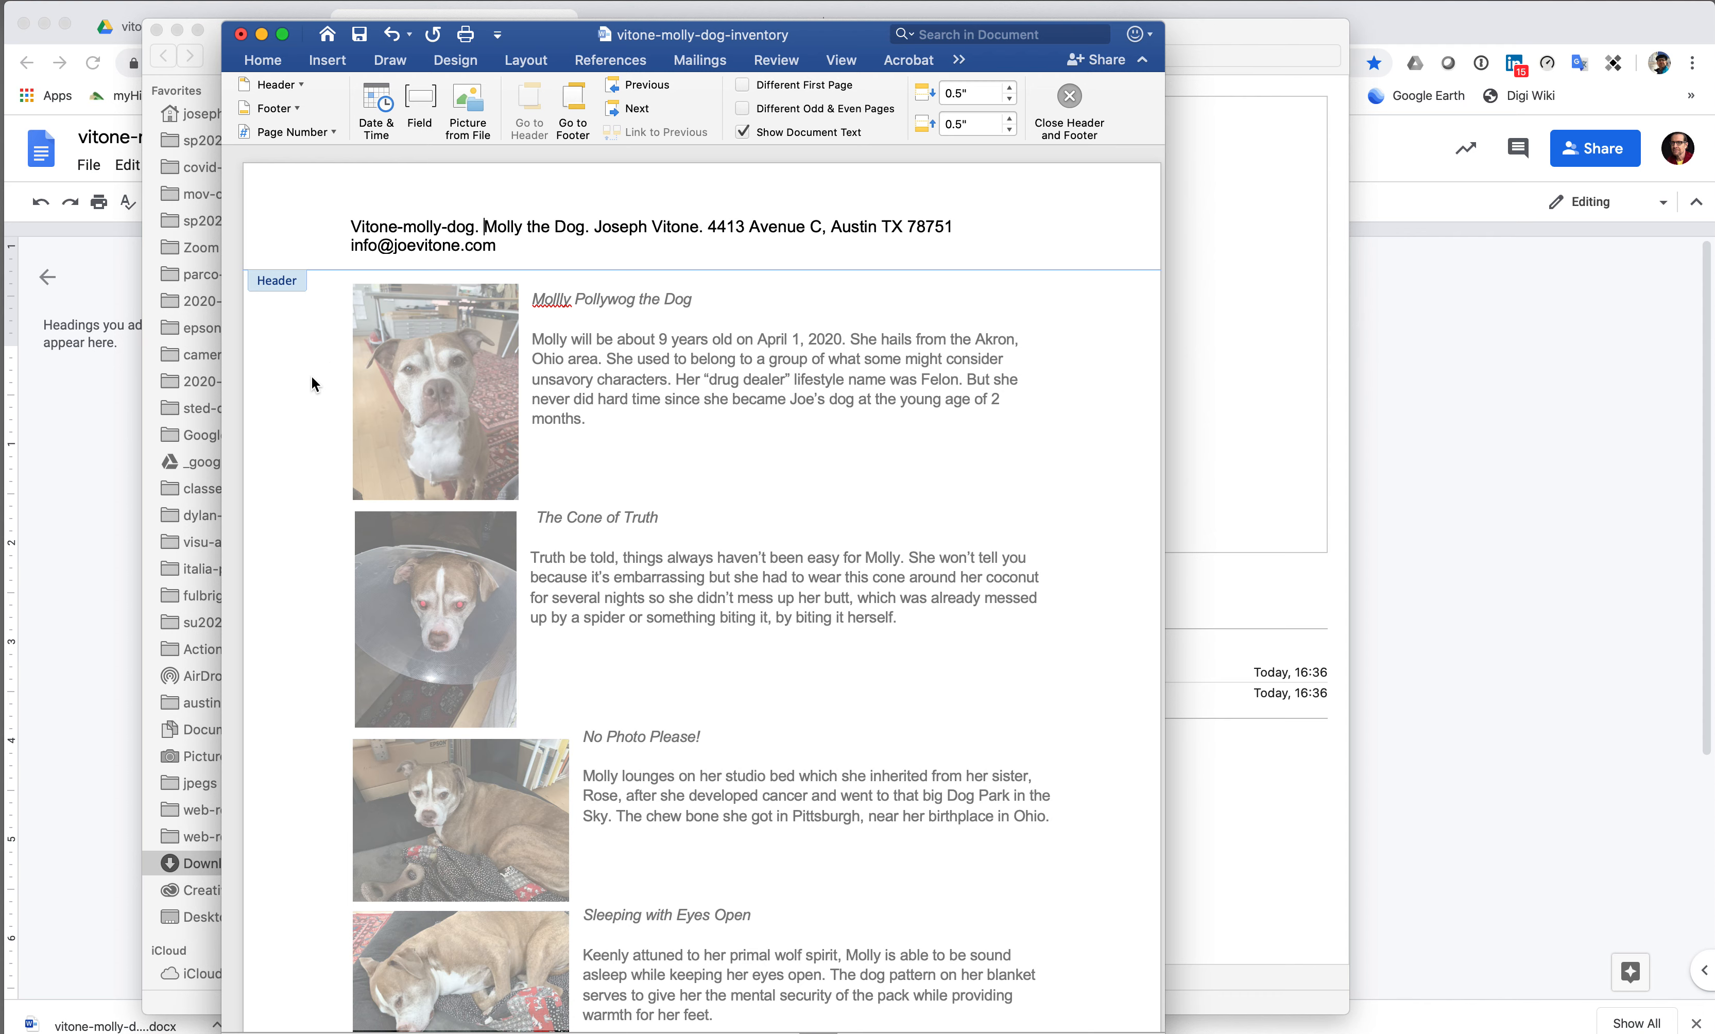
scroll(310, 383, down, 1)
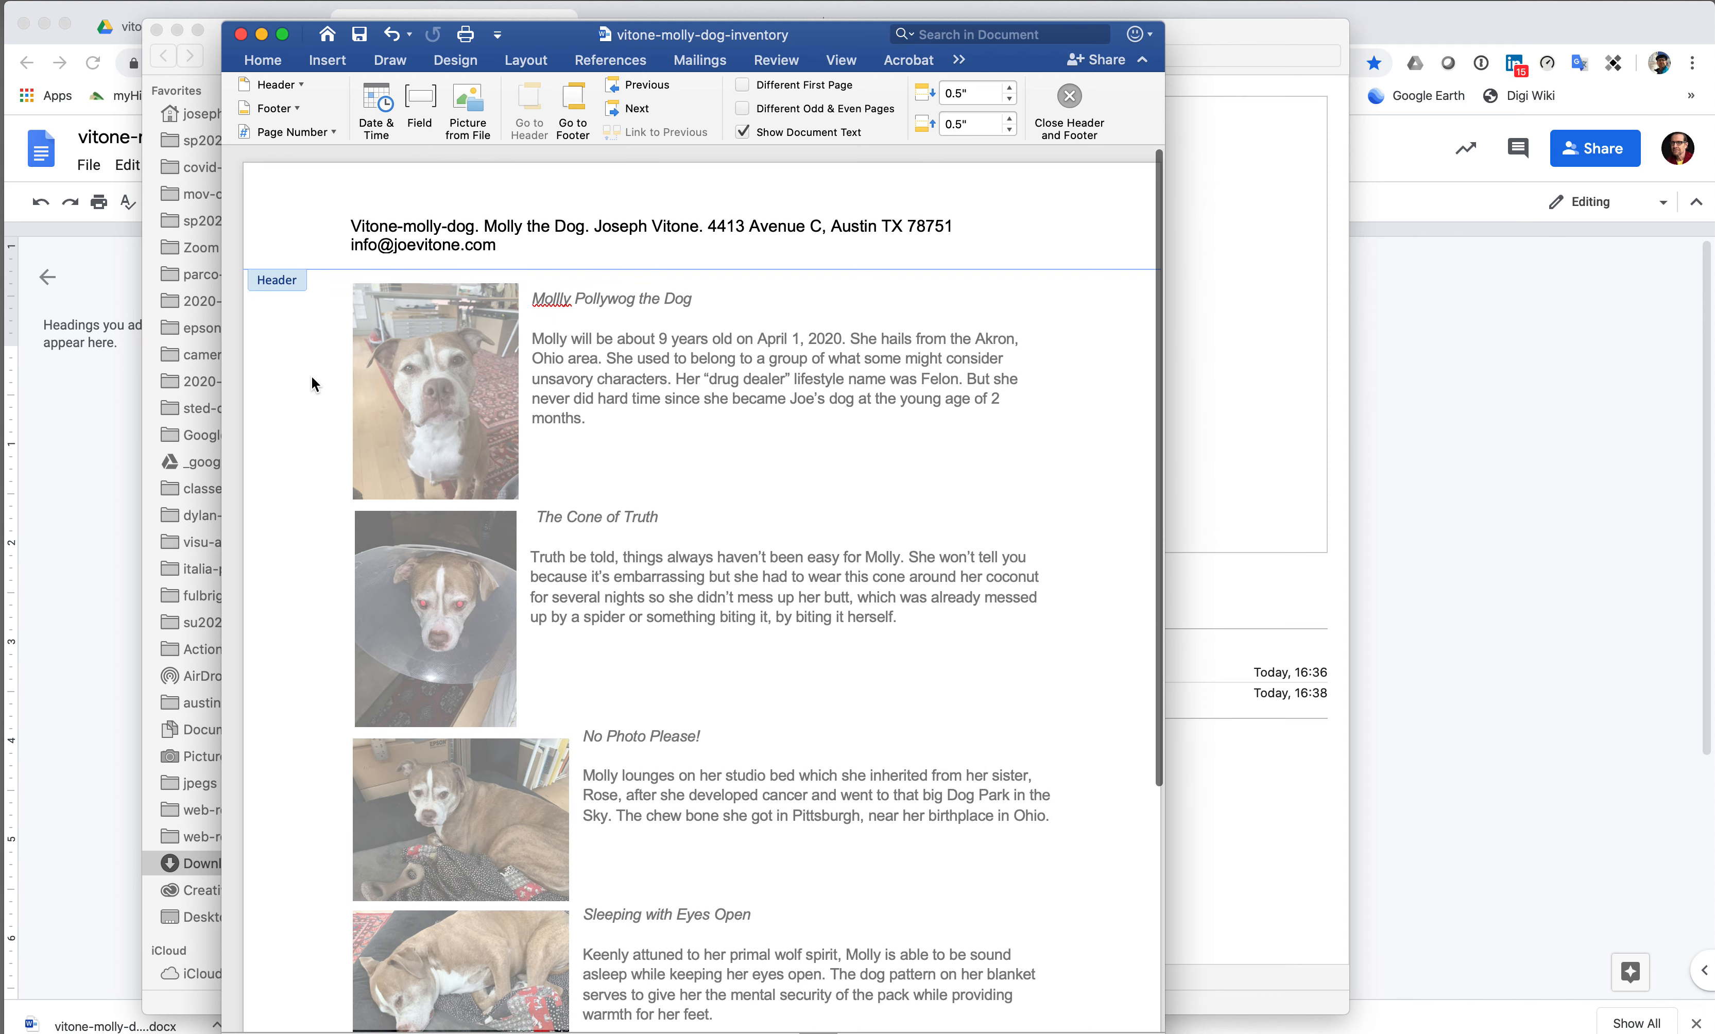
scroll(312, 379, right, 1)
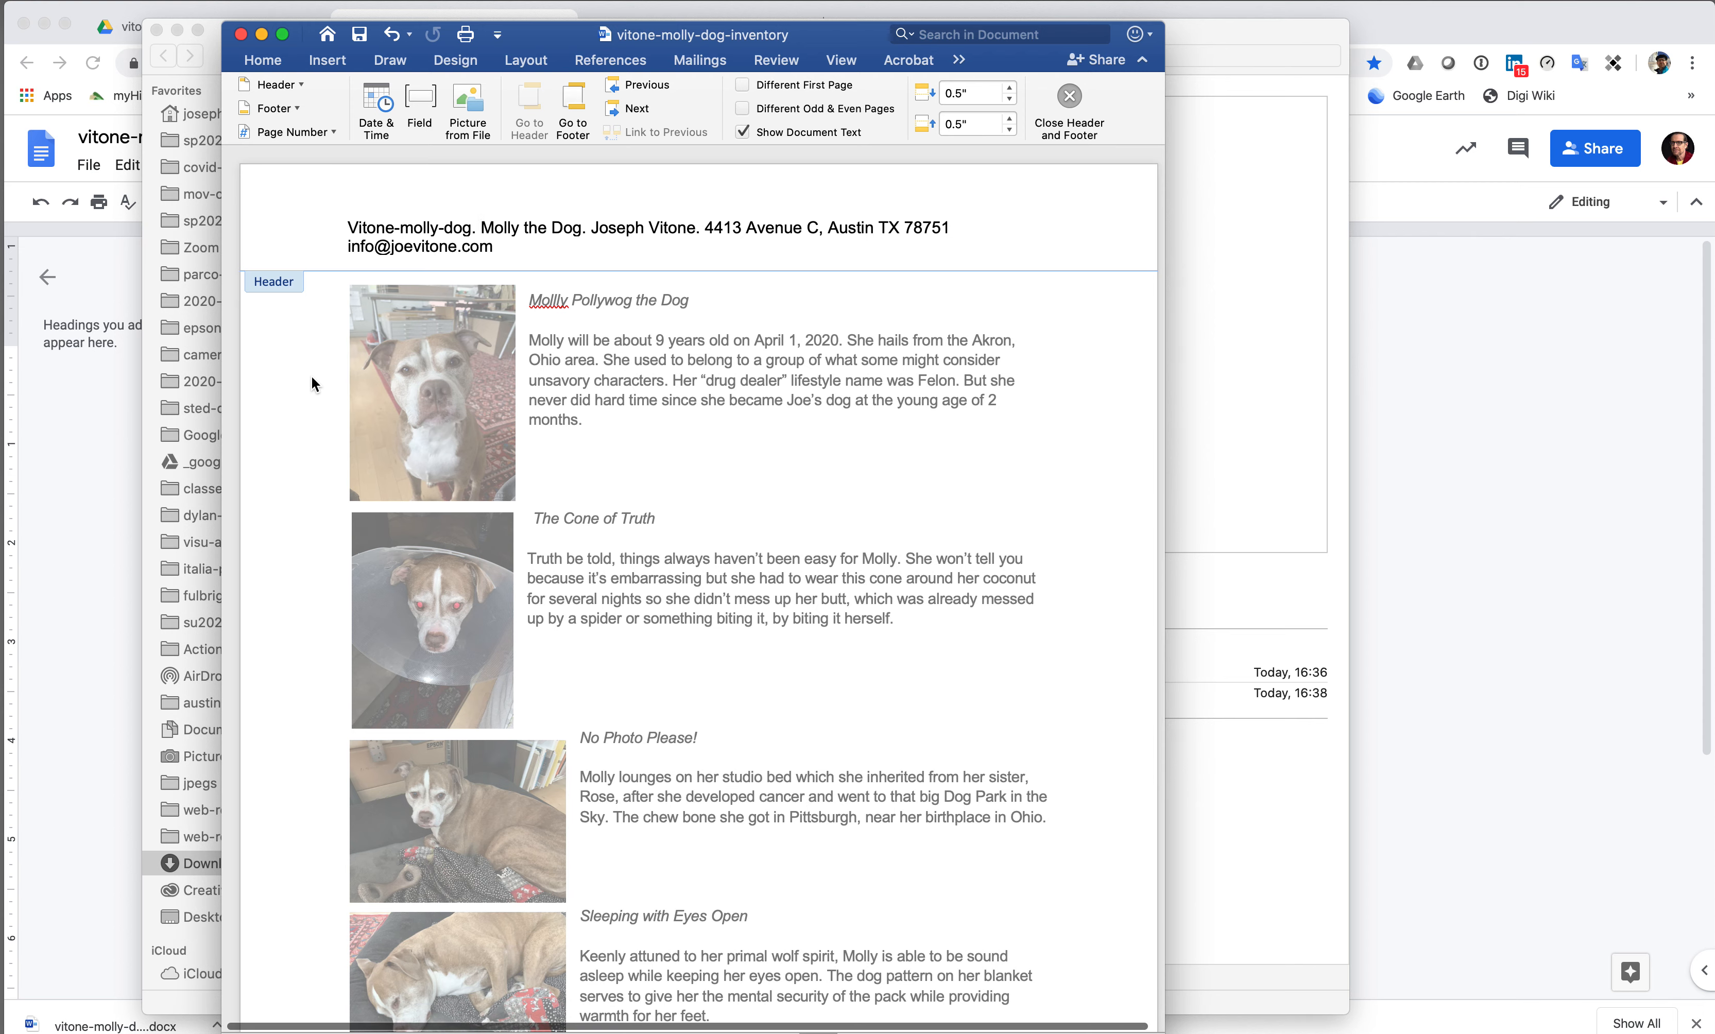
- Close header editing and select lines in the body below the first paragraph
double_click(312, 378)
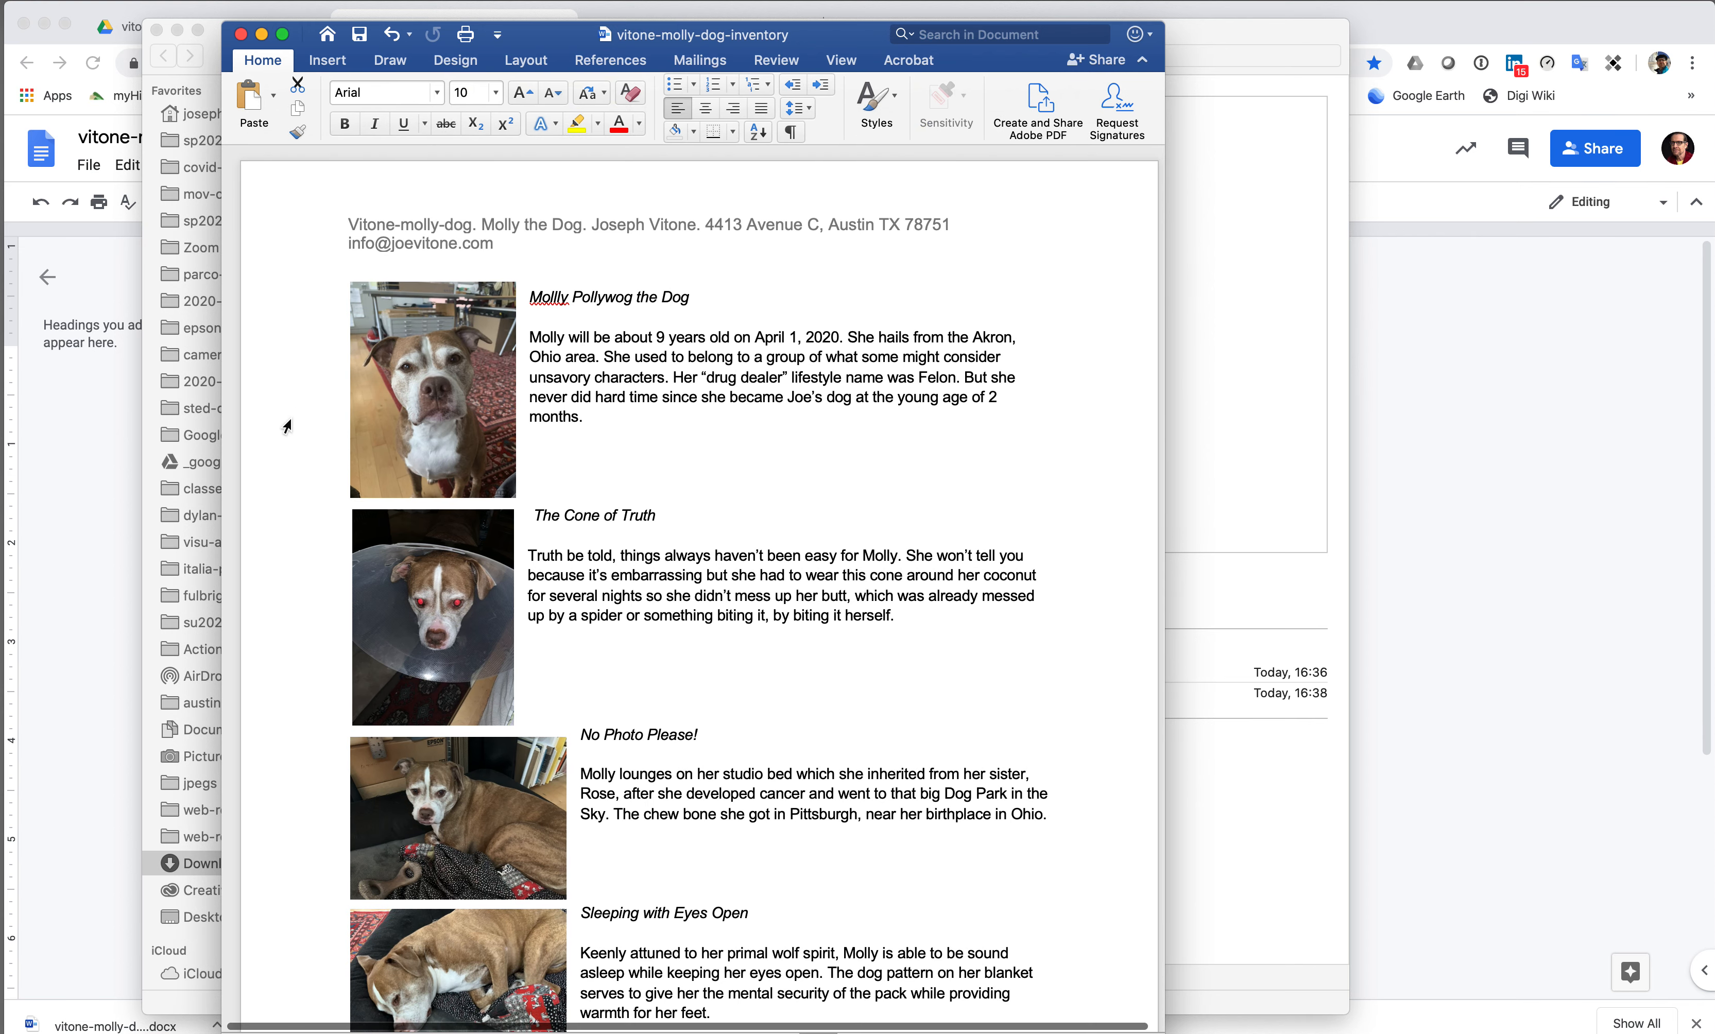
click(287, 426)
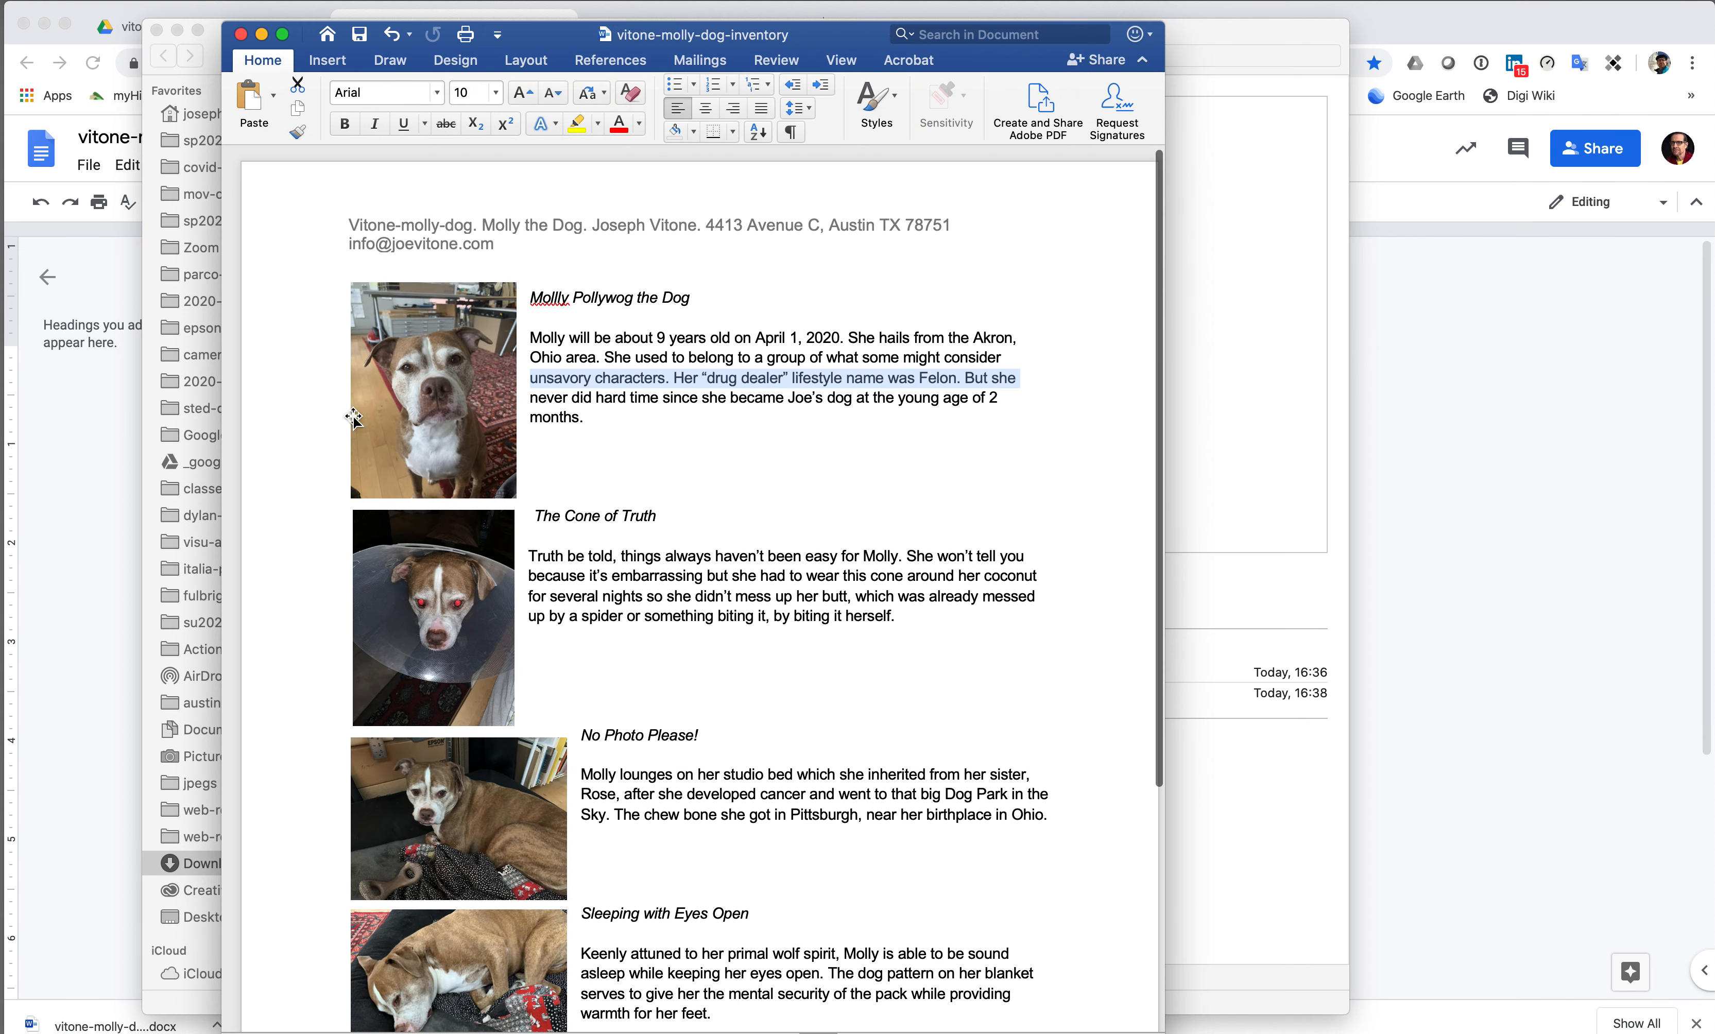
scroll(266, 462, right, 1)
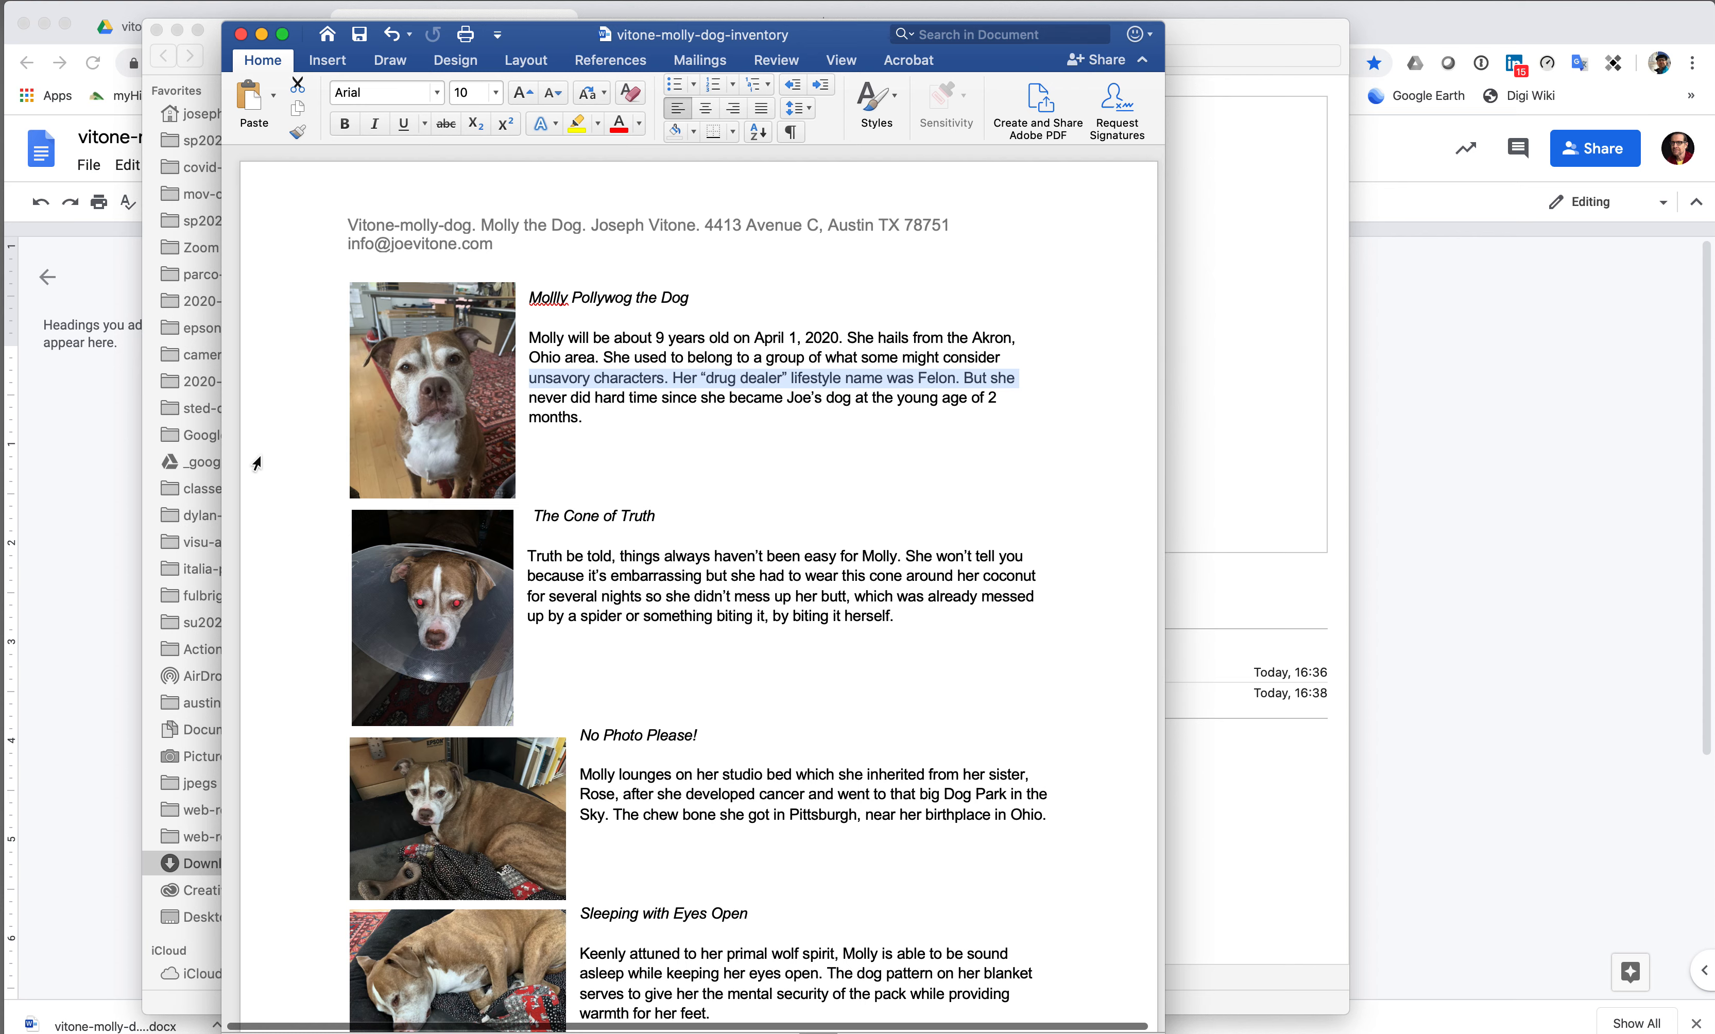
click(286, 461)
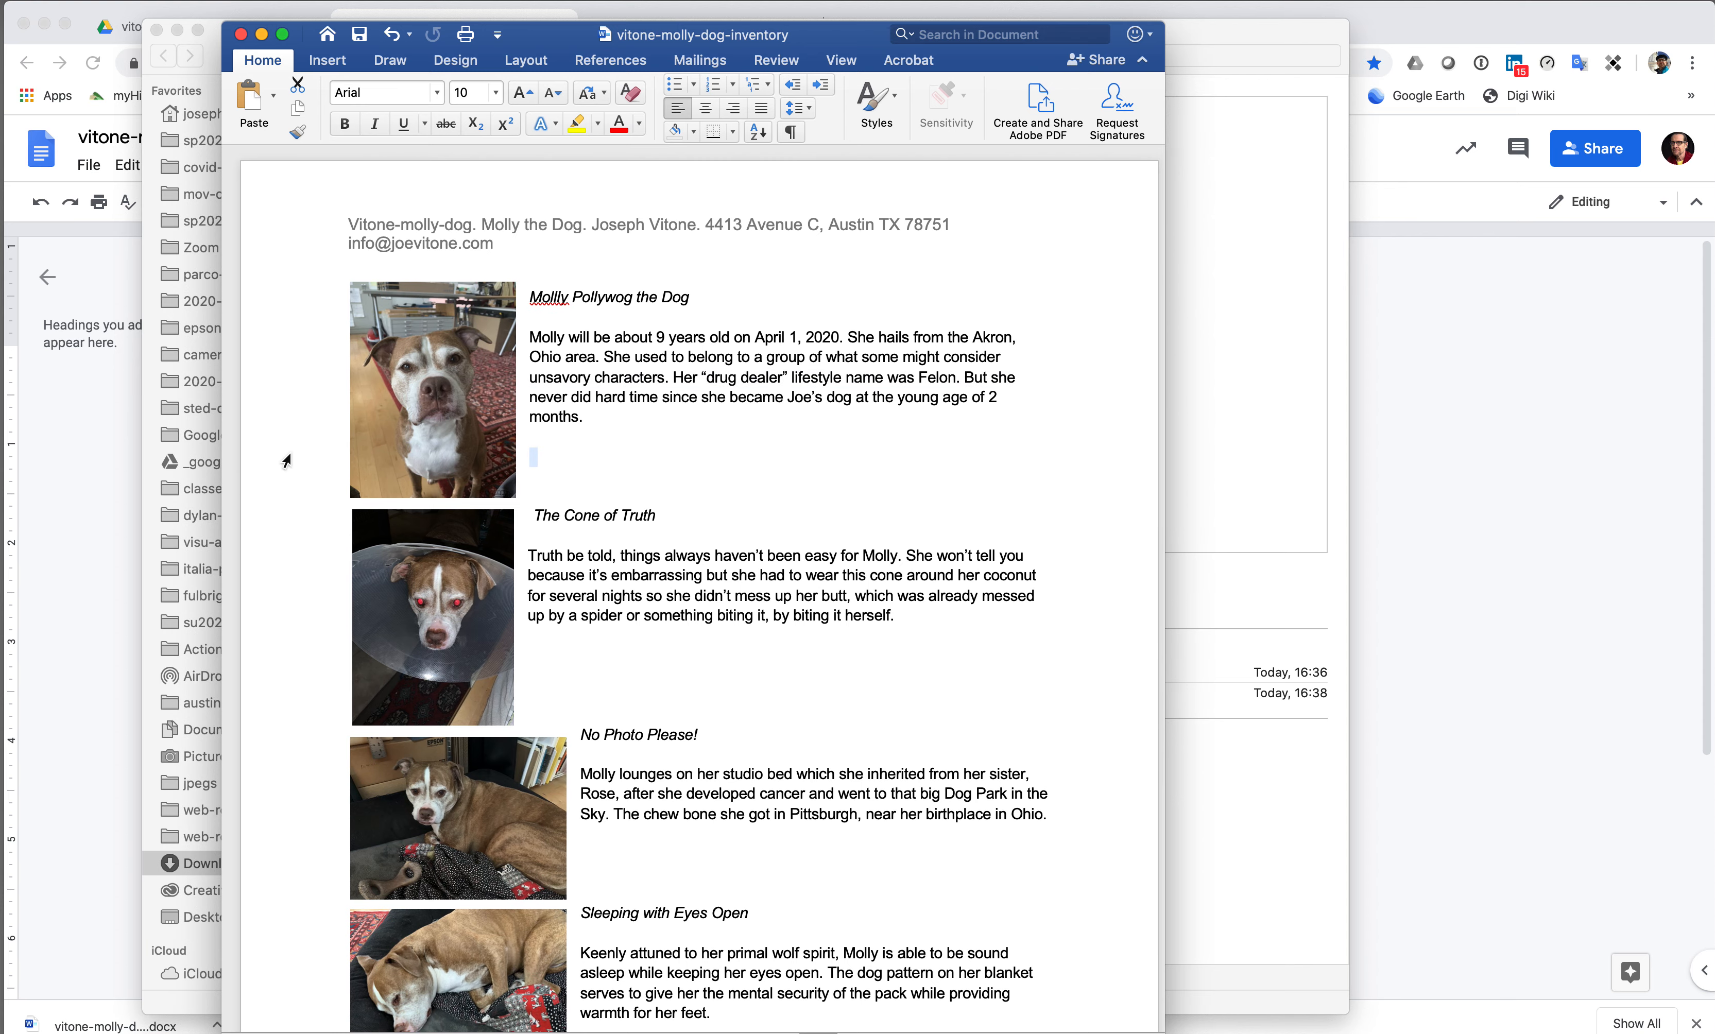
scroll(286, 462, up, 1)
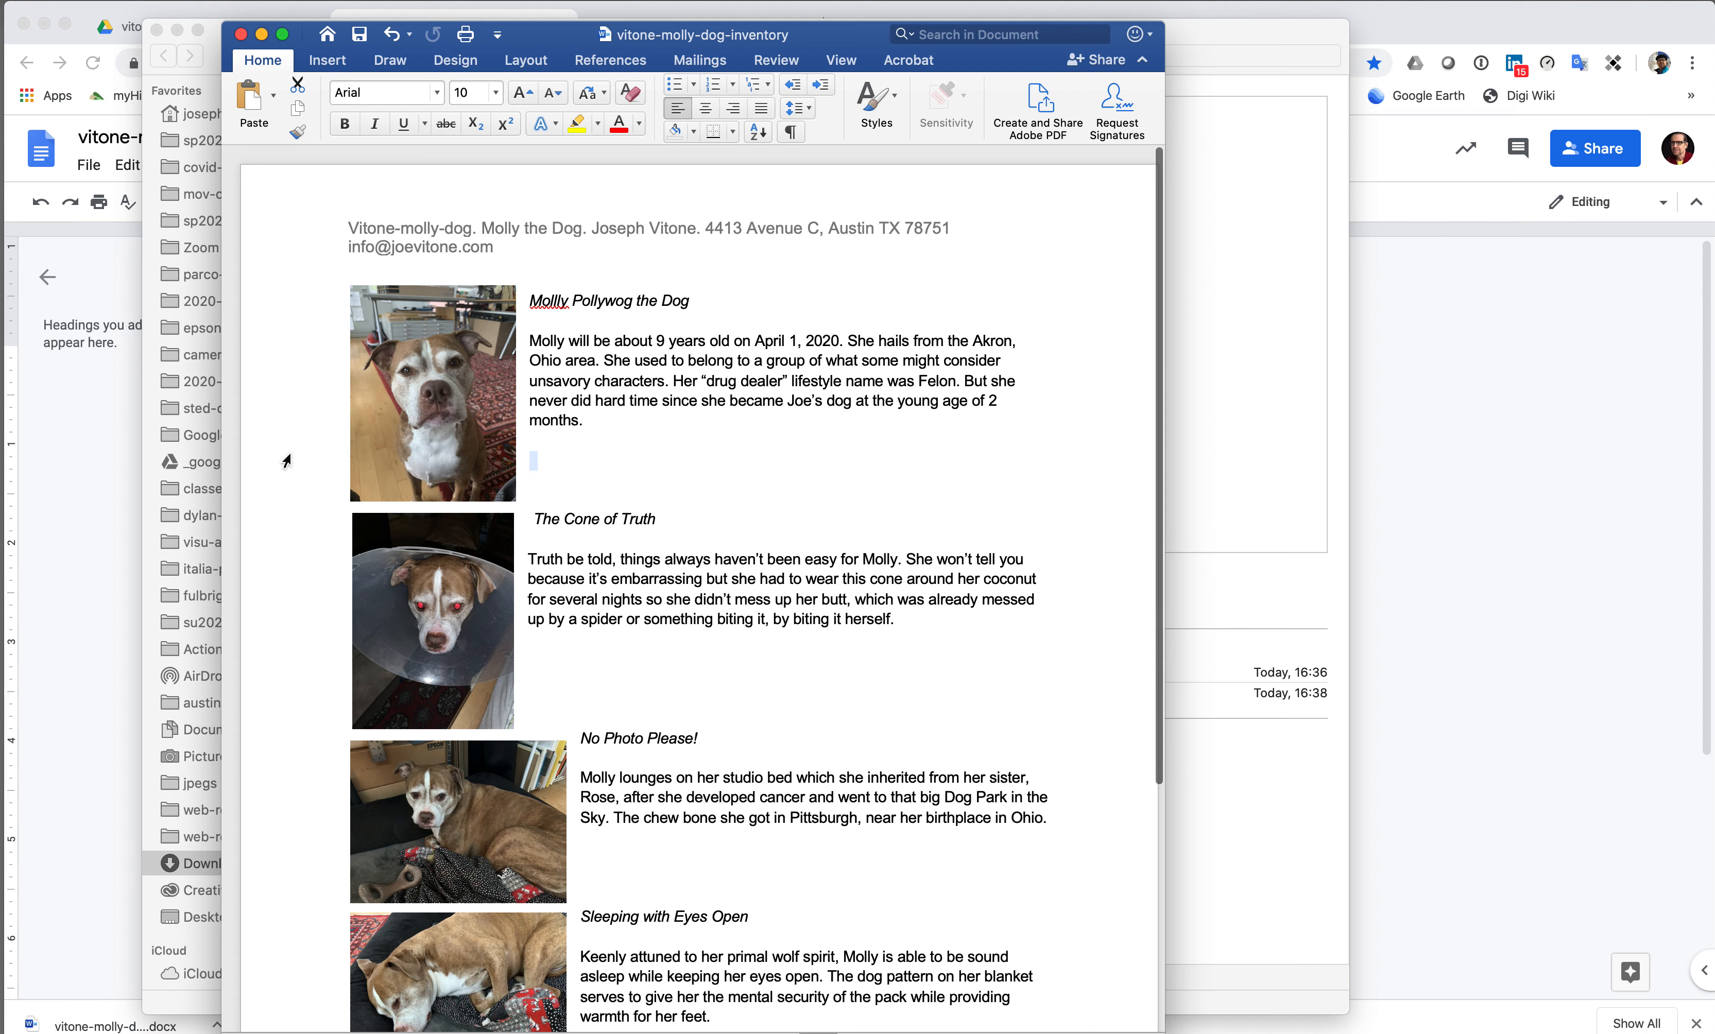